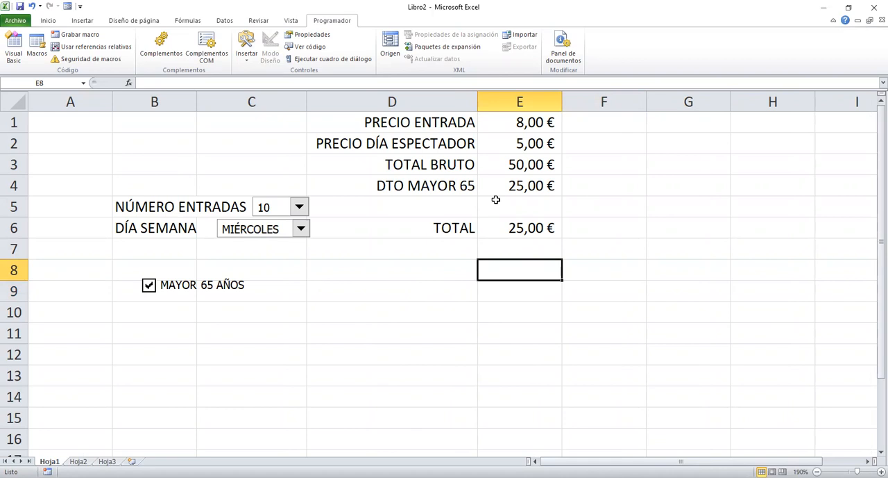
Set the number of tickets to 8 and the weekday to VIERNES, and clear the MAYOR 65 AÑOS option.
{"action": "left_click", "coordinate": [299, 207]}
{"action": "left_click", "coordinate": [239, 265]}
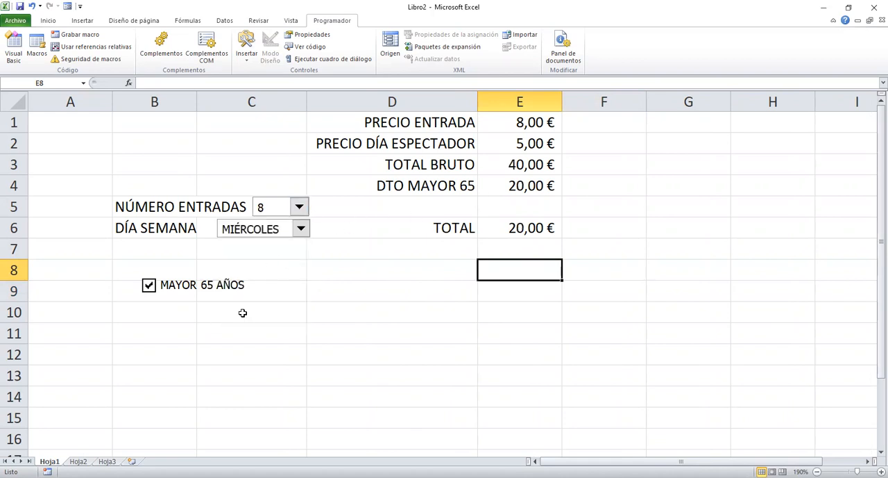
{"action": "left_click", "coordinate": [301, 229]}
{"action": "left_click", "coordinate": [254, 300]}
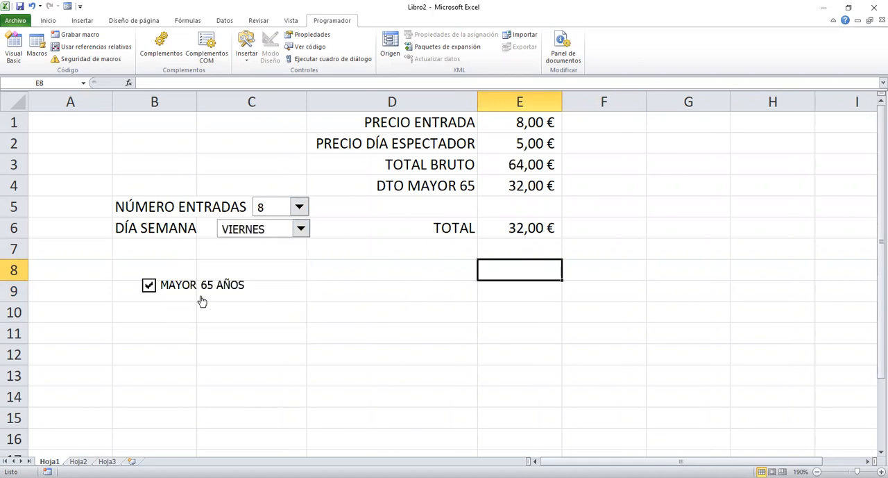
{"action": "left_click", "coordinate": [147, 285]}
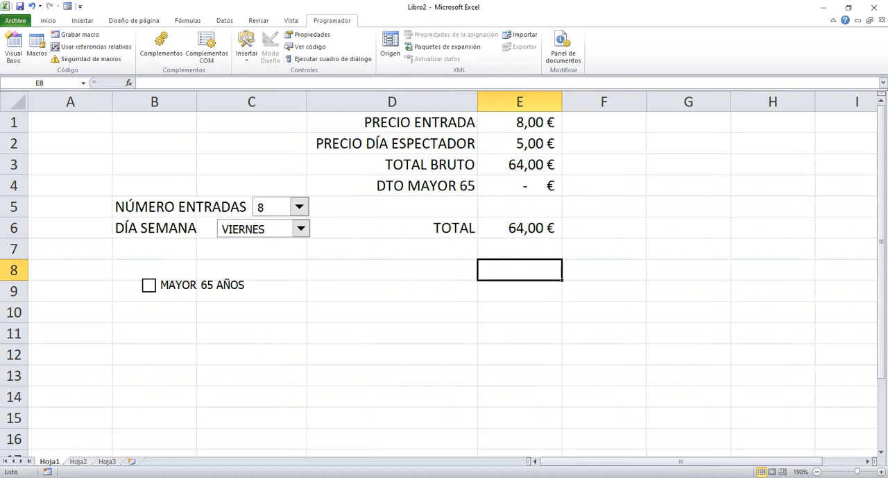
On sheet Hoja2, insert a horizontal scroll bar form control beside IMPORTE, spanning columns D to G of row 3.
{"action": "left_click", "coordinate": [80, 460]}
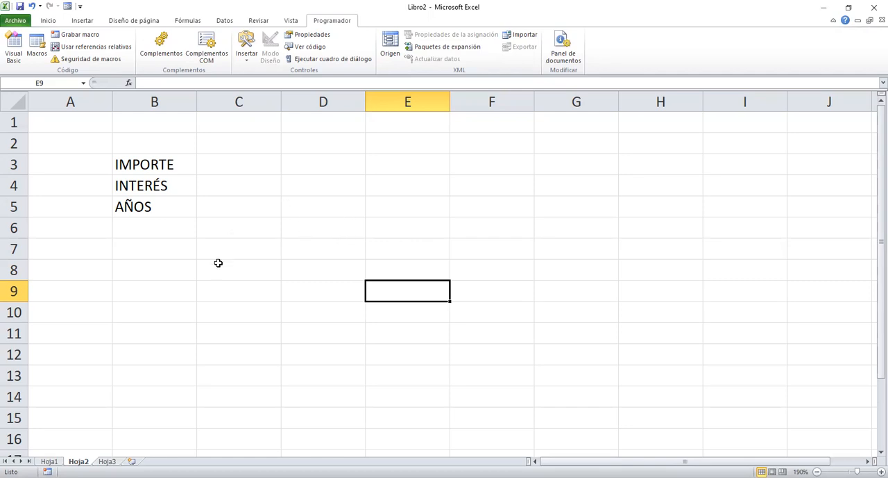
{"action": "left_click", "coordinate": [247, 56]}
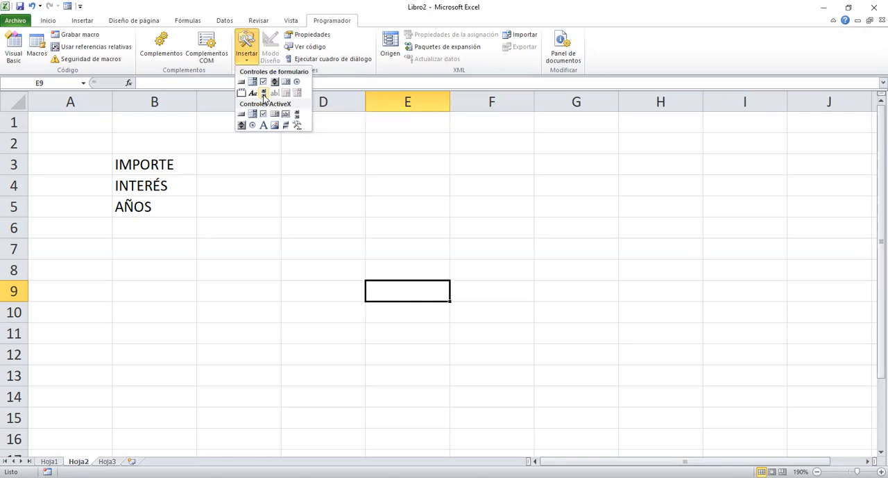
{"action": "left_click", "coordinate": [264, 96]}
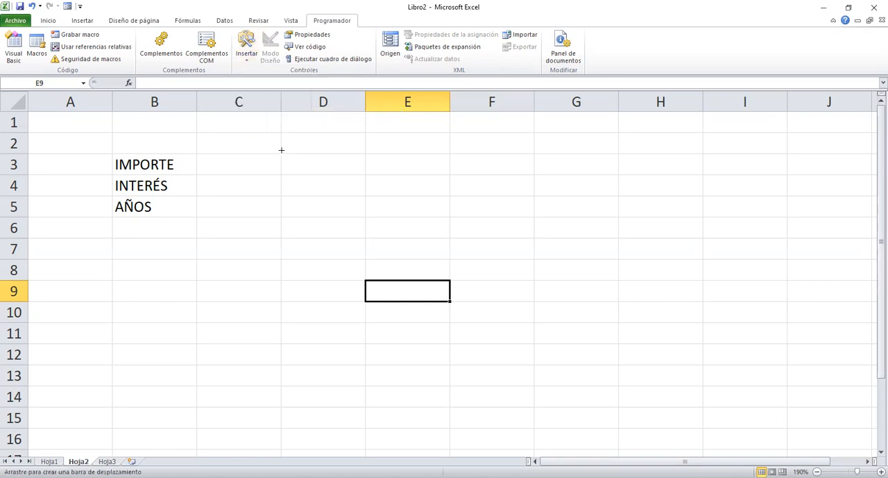
{"action": "left_click_drag", "start_coordinate": [293, 161], "coordinate": [293, 161]}
{"action": "left_click_drag", "start_coordinate": [381, 168], "coordinate": [590, 173]}
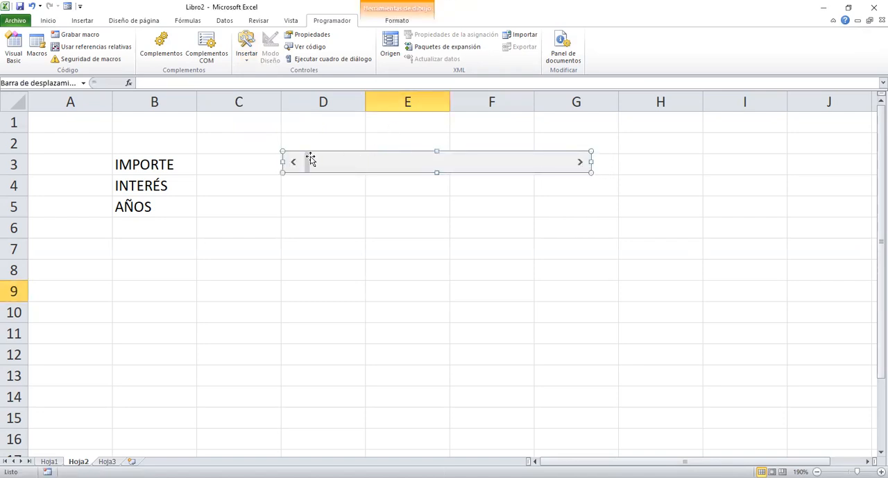
Set the IMPORTE scroll bar's minimum value to 10000, maximum to 30000 and increment to 500.
{"action": "right_click", "coordinate": [455, 166]}
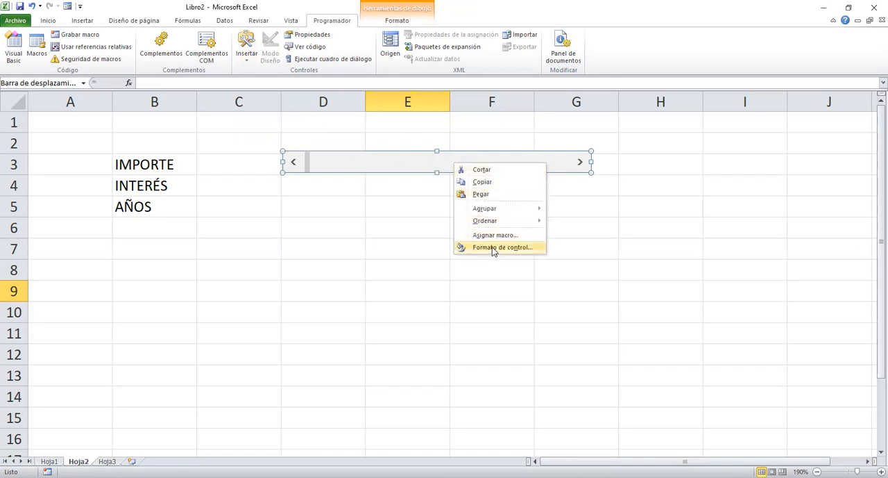
{"action": "left_click", "coordinate": [495, 247]}
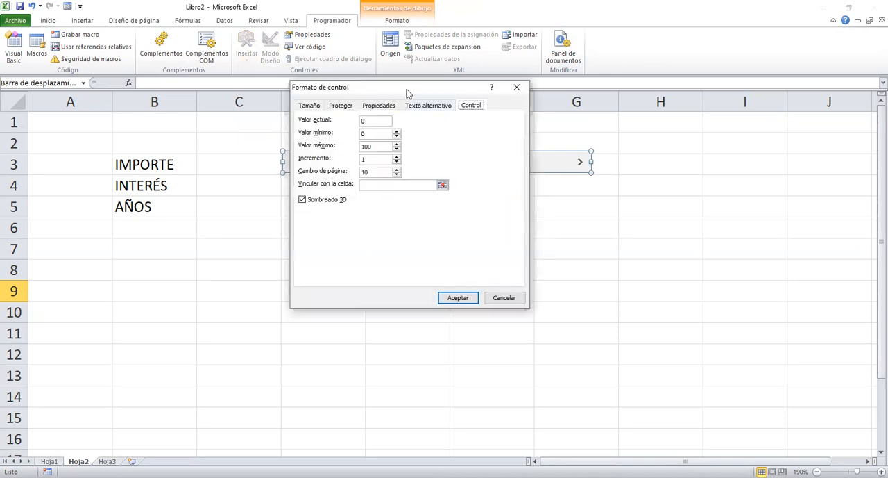
{"action": "left_click_drag", "start_coordinate": [407, 91], "coordinate": [454, 99]}
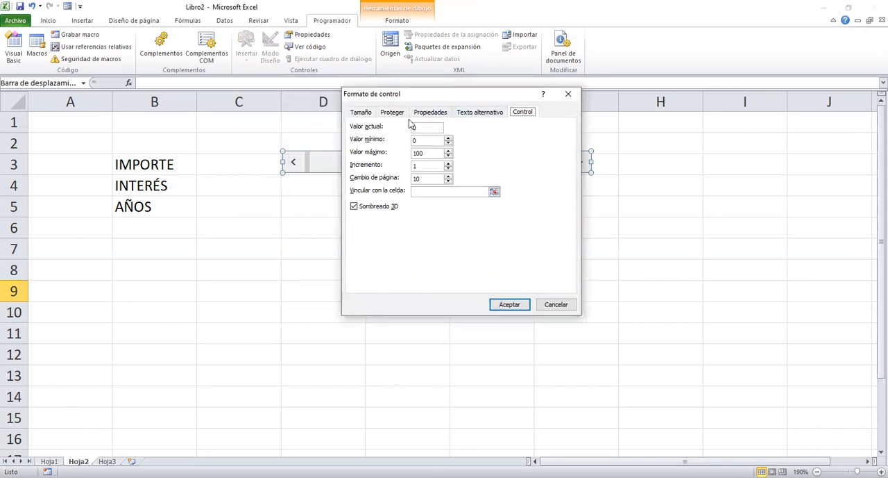
{"action": "double_click", "coordinate": [415, 140]}
{"action": "key", "text": "Tab"}
{"action": "type", "text": "3"}
{"action": "left_click_drag", "start_coordinate": [425, 165], "coordinate": [410, 165]}
{"action": "left_click_drag", "start_coordinate": [453, 100], "coordinate": [558, 93]}
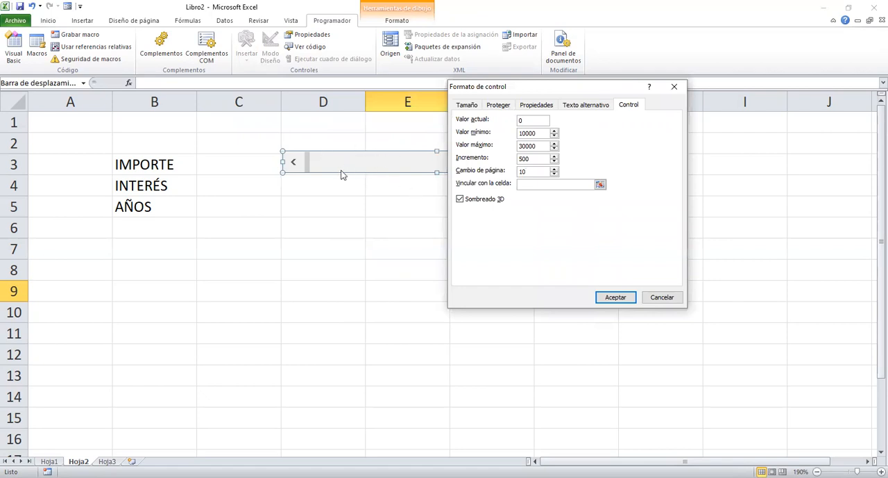
Set the IMPORTE scroll bar's page change to 1000, link it to cell C3, and apply the settings.
{"action": "left_click_drag", "start_coordinate": [536, 171], "coordinate": [503, 171]}
{"action": "left_click", "coordinate": [559, 185]}
{"action": "left_click", "coordinate": [248, 165]}
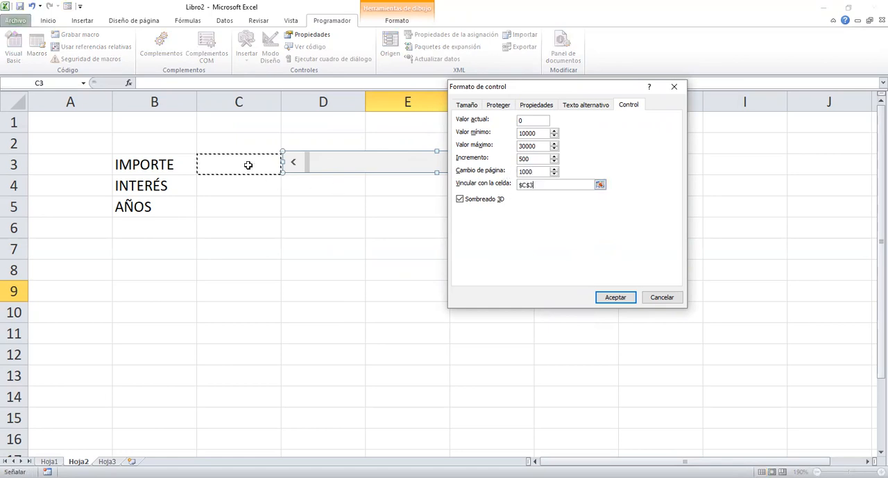
{"action": "left_click", "coordinate": [615, 297]}
{"action": "left_click", "coordinate": [527, 241]}
Test the IMPORTE scroll bar by stepping the amount up to 20500.
{"action": "left_click", "coordinate": [580, 163]}
{"action": "left_click", "coordinate": [581, 164]}
{"action": "left_click", "coordinate": [580, 164]}
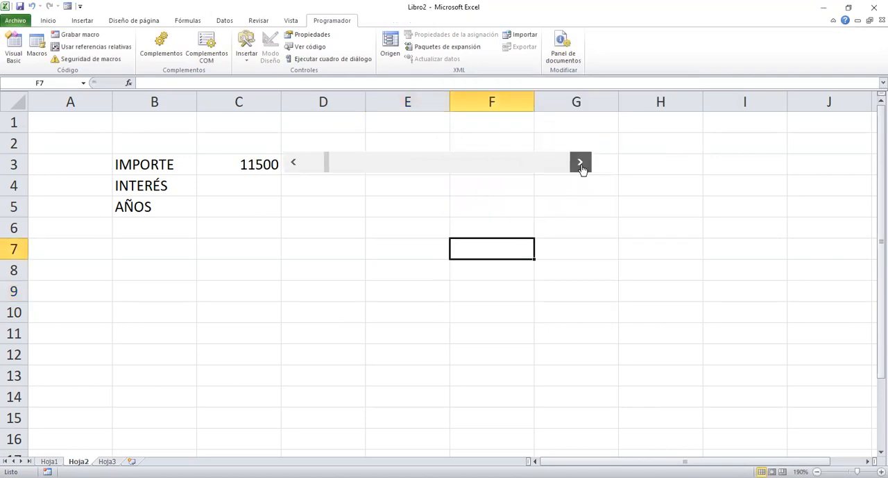
{"action": "left_click", "coordinate": [580, 164]}
{"action": "left_click", "coordinate": [581, 163]}
{"action": "left_click", "coordinate": [580, 163]}
{"action": "left_click", "coordinate": [580, 164]}
{"action": "left_click", "coordinate": [581, 163]}
{"action": "left_click_drag", "start_coordinate": [582, 169], "coordinate": [581, 168]}
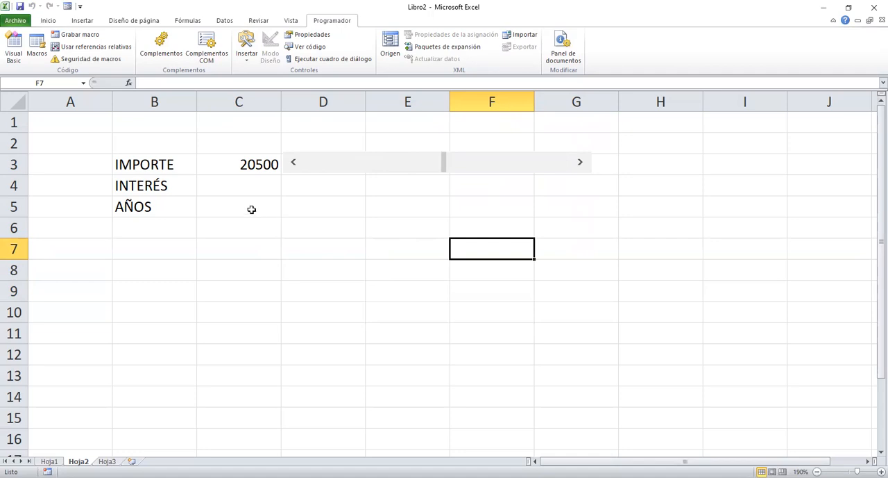
Format the IMPORTE amount in cell C3 with the euro accounting number format.
{"action": "left_click", "coordinate": [236, 173]}
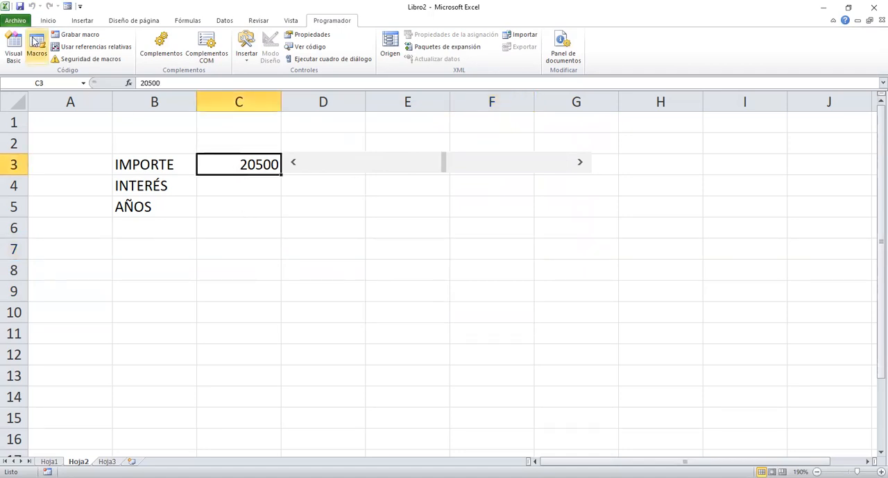
{"action": "left_click", "coordinate": [48, 21]}
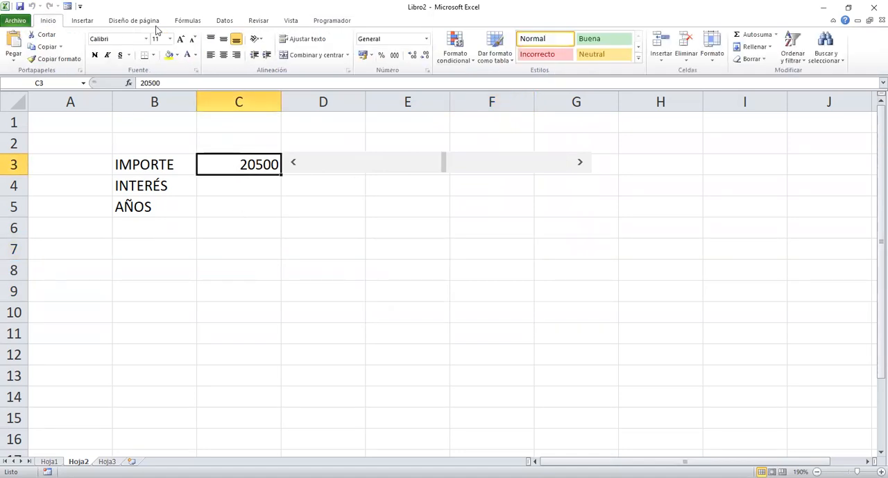
{"action": "left_click", "coordinate": [366, 56]}
{"action": "left_click", "coordinate": [458, 202]}
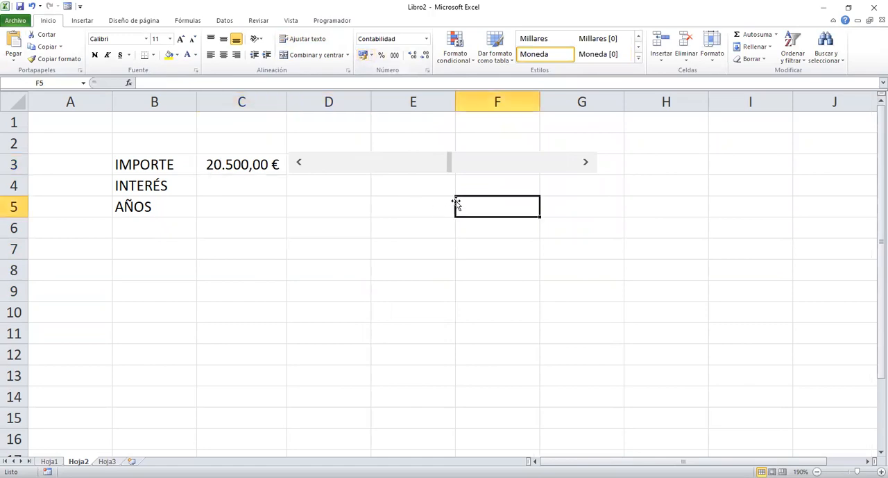
Try the IMPORTE scroll bar's single steps and page jumps in both directions, leaving the amount at 19.500,00 €.
{"action": "left_click", "coordinate": [591, 169]}
{"action": "left_click", "coordinate": [294, 165]}
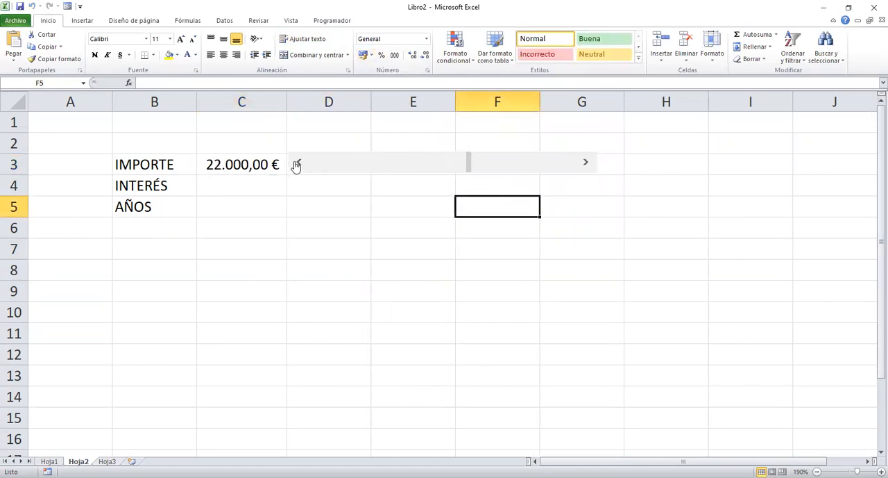
{"action": "left_click", "coordinate": [297, 164]}
{"action": "left_click", "coordinate": [341, 164]}
{"action": "left_click", "coordinate": [341, 164]}
{"action": "left_click", "coordinate": [341, 164]}
{"action": "left_click", "coordinate": [342, 164]}
{"action": "left_click", "coordinate": [343, 163]}
{"action": "left_click", "coordinate": [343, 163]}
{"action": "left_click", "coordinate": [343, 163]}
{"action": "left_click", "coordinate": [343, 163]}
{"action": "left_click", "coordinate": [440, 165]}
{"action": "left_click", "coordinate": [440, 164]}
{"action": "left_click", "coordinate": [440, 164]}
{"action": "left_click", "coordinate": [440, 164]}
{"action": "left_click", "coordinate": [440, 165]}
{"action": "left_click", "coordinate": [441, 164]}
{"action": "left_click", "coordinate": [442, 165]}
Insert a second horizontal scroll bar form control beside INTERÉS, matching the width of the one above.
{"action": "left_click", "coordinate": [229, 186]}
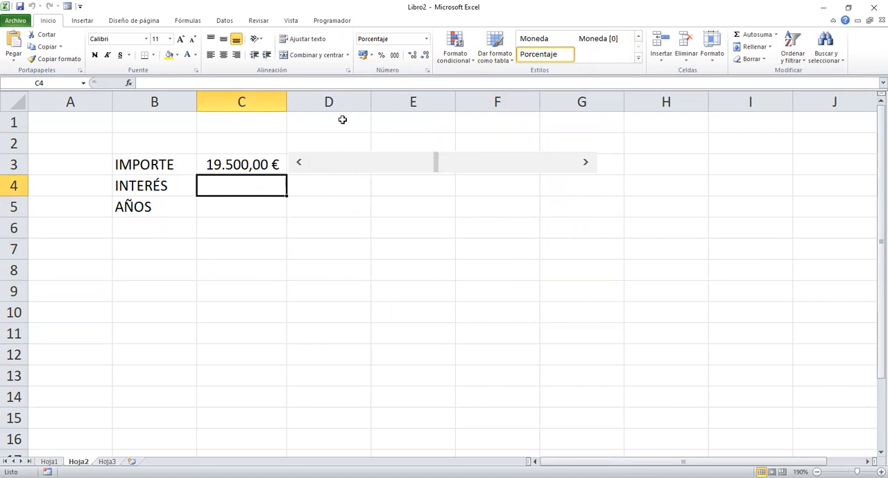
{"action": "left_click", "coordinate": [326, 21]}
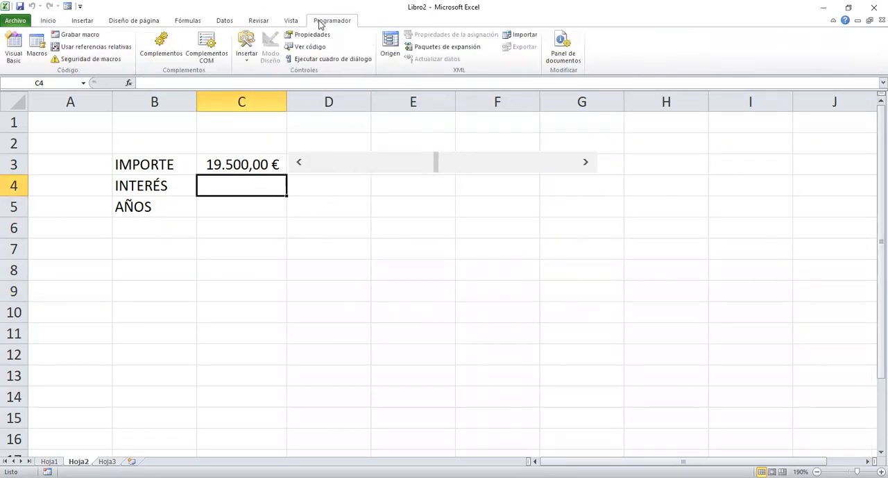
{"action": "left_click", "coordinate": [248, 59]}
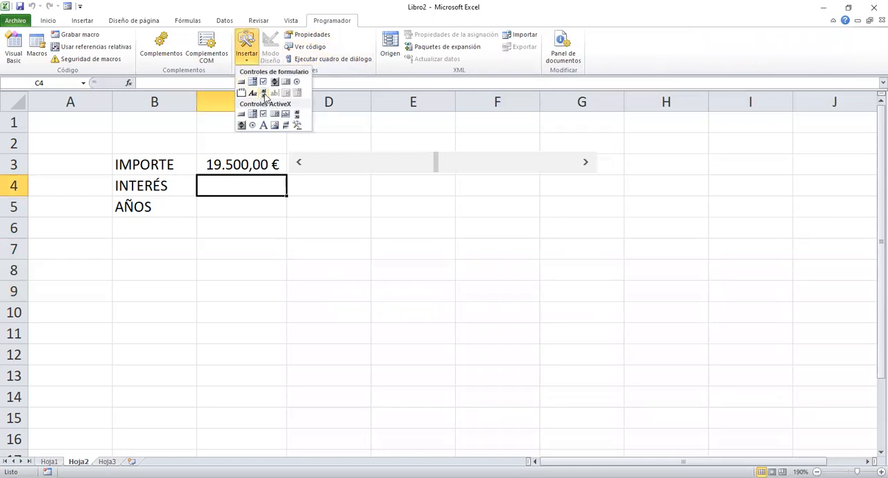
{"action": "left_click", "coordinate": [264, 91]}
{"action": "left_click_drag", "start_coordinate": [290, 176], "coordinate": [371, 183]}
{"action": "left_click_drag", "start_coordinate": [557, 190], "coordinate": [594, 188]}
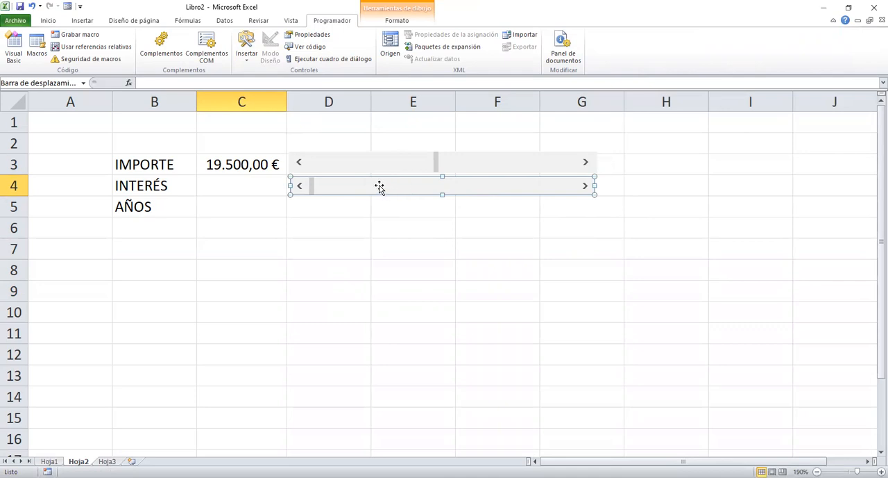
Set the INTERÉS scroll bar's minimum value to 3, link it to cell C1, and apply the settings.
{"action": "right_click", "coordinate": [379, 184]}
{"action": "left_click", "coordinate": [445, 270]}
{"action": "double_click", "coordinate": [518, 134]}
{"action": "type", "text": "3"}
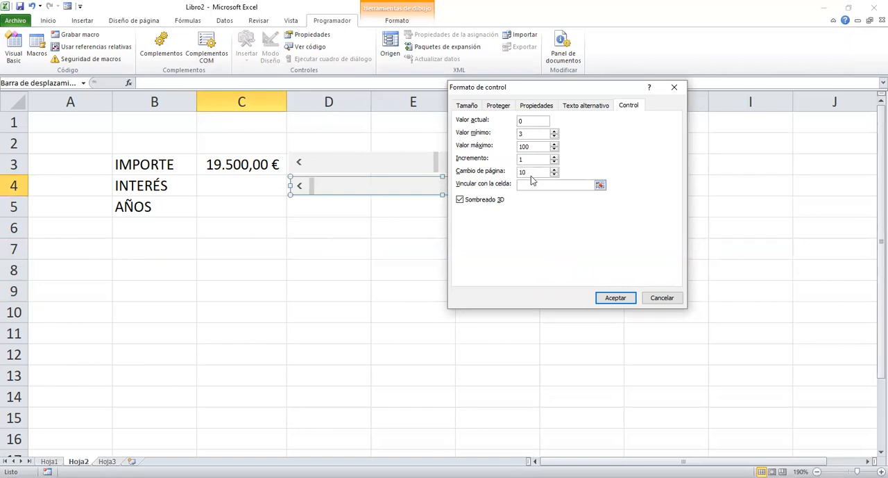
{"action": "left_click", "coordinate": [535, 184]}
{"action": "left_click", "coordinate": [241, 130]}
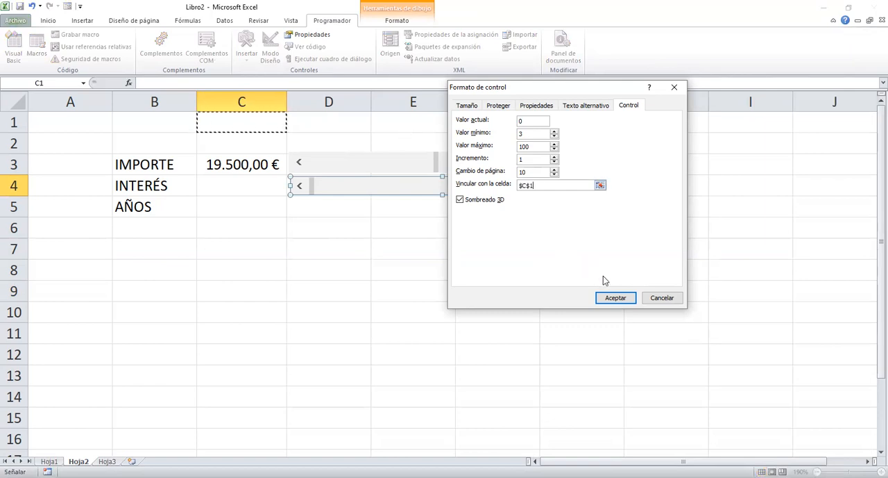
{"action": "left_click", "coordinate": [620, 299]}
{"action": "left_click", "coordinate": [440, 241]}
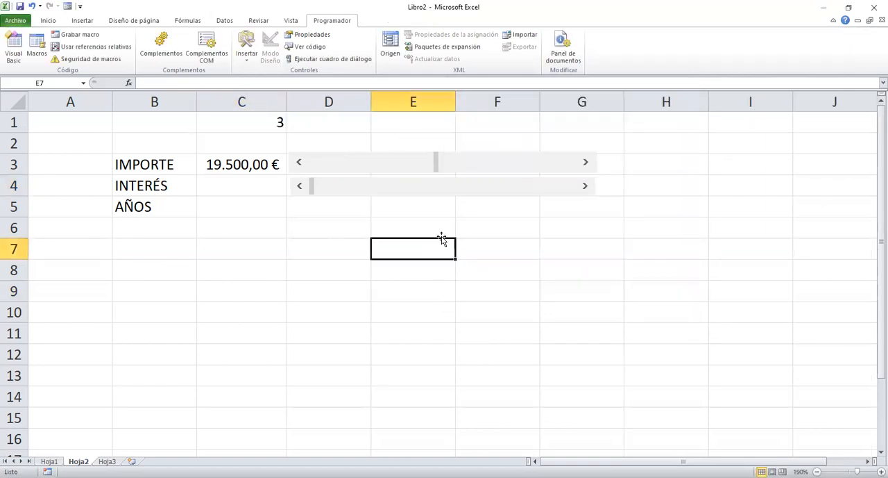
Test the INTERÉS scroll bar by stepping its linked value in C1 up to 22.
{"action": "left_click", "coordinate": [587, 188]}
{"action": "left_click", "coordinate": [587, 187]}
{"action": "double_click", "coordinate": [587, 188]}
{"action": "triple_click", "coordinate": [588, 188]}
{"action": "triple_click", "coordinate": [588, 187]}
{"action": "triple_click", "coordinate": [588, 188]}
{"action": "triple_click", "coordinate": [588, 187]}
{"action": "triple_click", "coordinate": [588, 187]}
Enter the formula =C1/1000 in cell C4 to calculate the interest rate.
{"action": "left_click", "coordinate": [229, 185]}
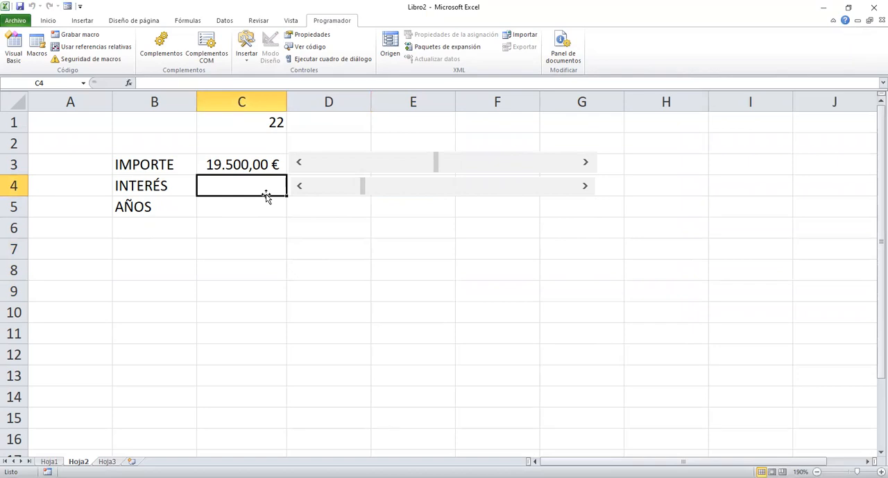
{"action": "type", "text": "="}
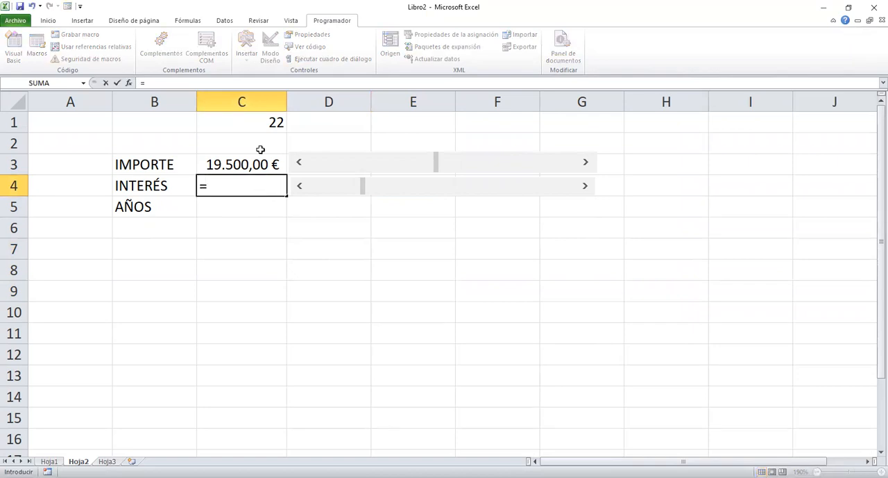
{"action": "left_click", "coordinate": [248, 123]}
{"action": "type", "text": "/1000"}
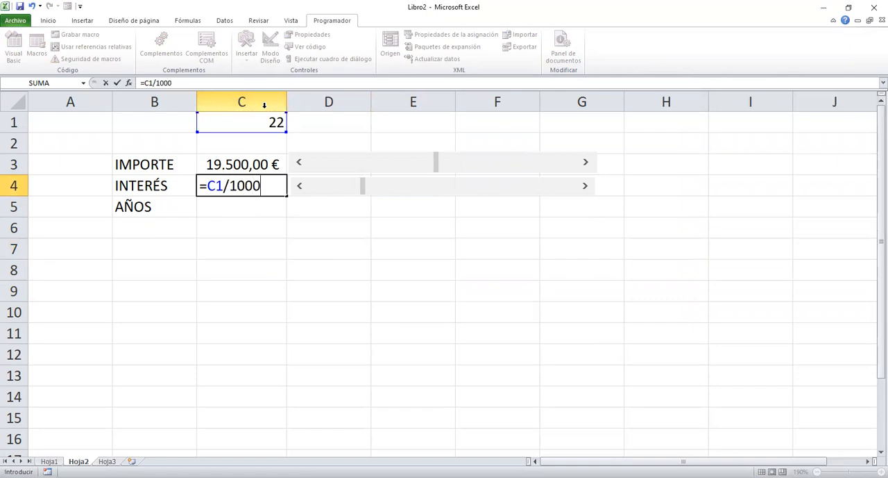
{"action": "key", "text": "Return"}
{"action": "left_click", "coordinate": [239, 187]}
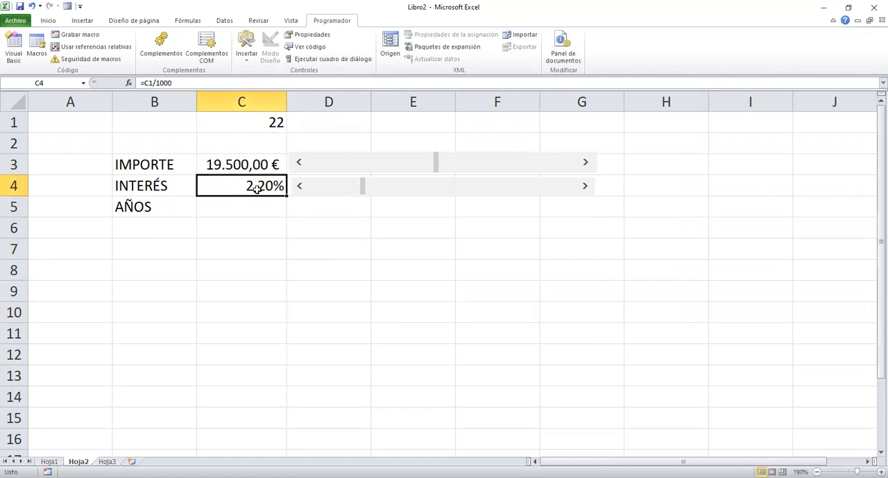
Move the INTERÉS scroll bar up and back down, leaving the interest rate at 0,70%.
{"action": "left_click", "coordinate": [586, 186]}
{"action": "left_click_drag", "start_coordinate": [586, 189], "coordinate": [586, 189]}
{"action": "left_click", "coordinate": [454, 191]}
{"action": "left_click", "coordinate": [415, 192]}
{"action": "left_click", "coordinate": [389, 192]}
{"action": "left_click", "coordinate": [371, 192]}
{"action": "left_click", "coordinate": [361, 195]}
{"action": "left_click", "coordinate": [347, 194]}
{"action": "left_click", "coordinate": [331, 193]}
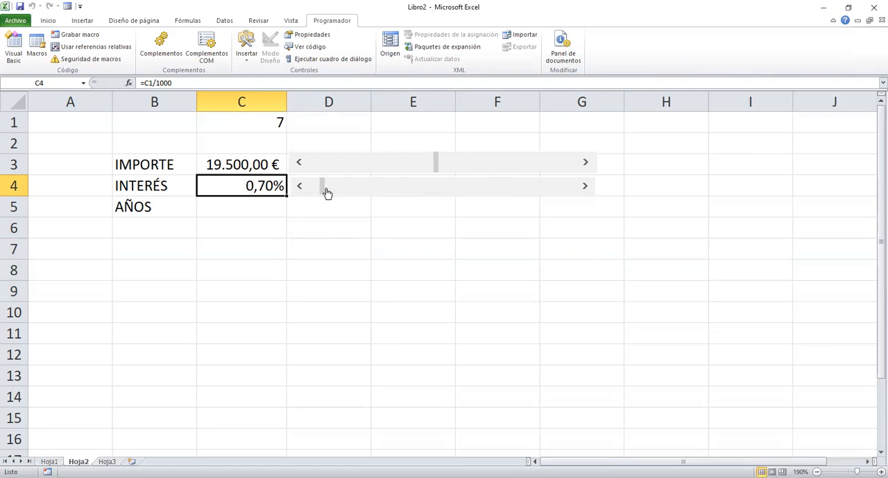
Insert a spin button form control beside AÑOS and resize it to a narrow control two rows tall.
{"action": "left_click", "coordinate": [238, 210]}
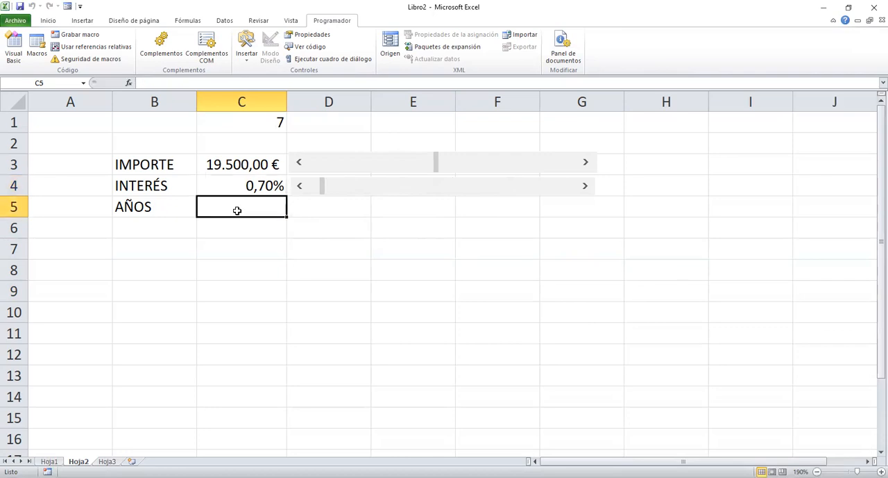
{"action": "left_click", "coordinate": [244, 61]}
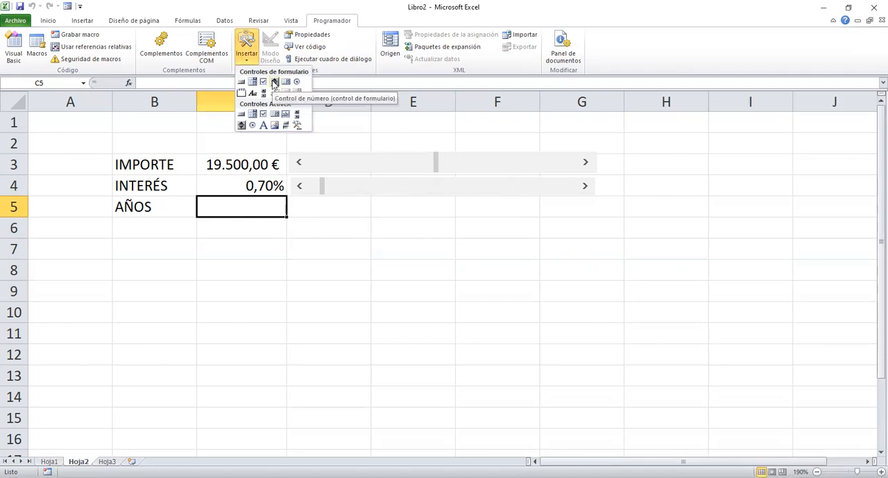
{"action": "left_click", "coordinate": [274, 82]}
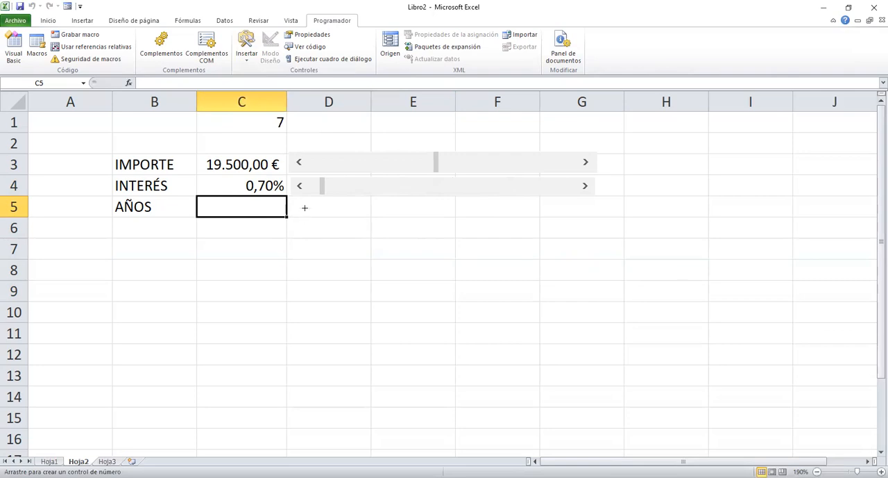
{"action": "left_click_drag", "start_coordinate": [296, 199], "coordinate": [406, 217]}
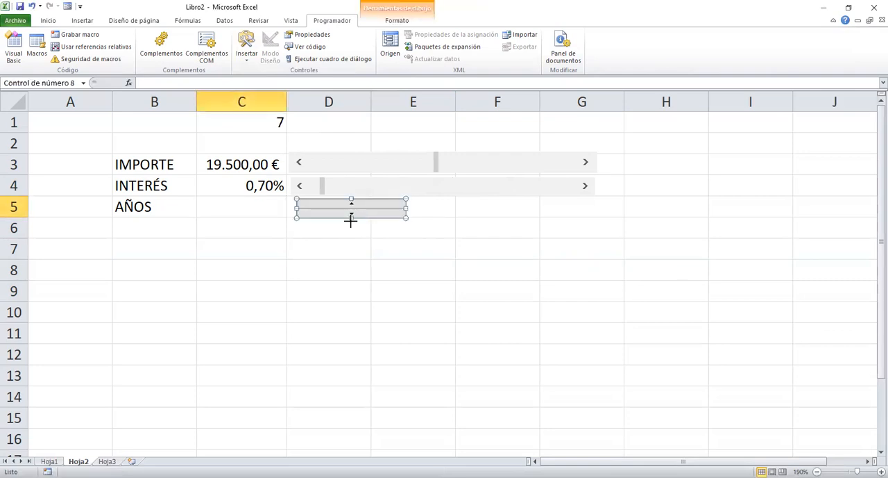
{"action": "left_click_drag", "start_coordinate": [351, 217], "coordinate": [351, 234]}
{"action": "left_click_drag", "start_coordinate": [406, 216], "coordinate": [334, 216]}
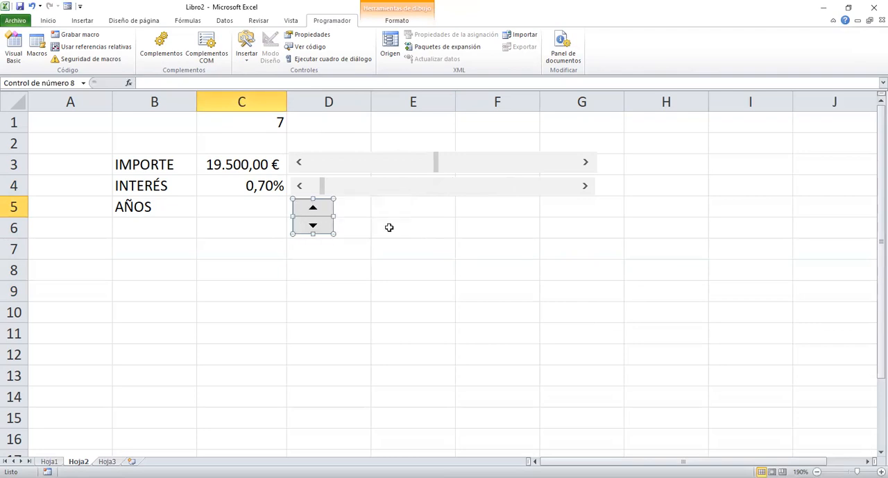
Configure the AÑOS spin button with a minimum of 1, a maximum of 20 and cell C5 as its linked cell.
{"action": "right_click", "coordinate": [313, 217]}
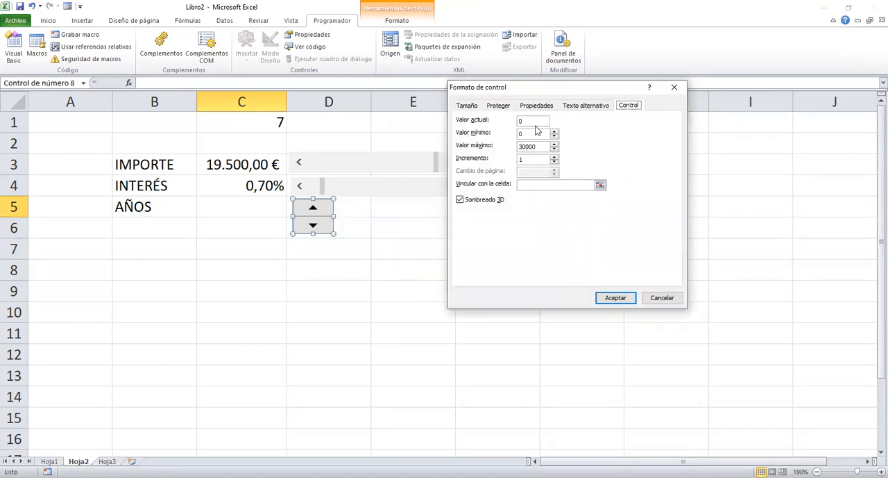
{"action": "double_click", "coordinate": [524, 134]}
{"action": "left_click_drag", "start_coordinate": [542, 149], "coordinate": [511, 149]}
{"action": "type", "text": "20"}
{"action": "left_click", "coordinate": [533, 186]}
{"action": "left_click", "coordinate": [274, 209]}
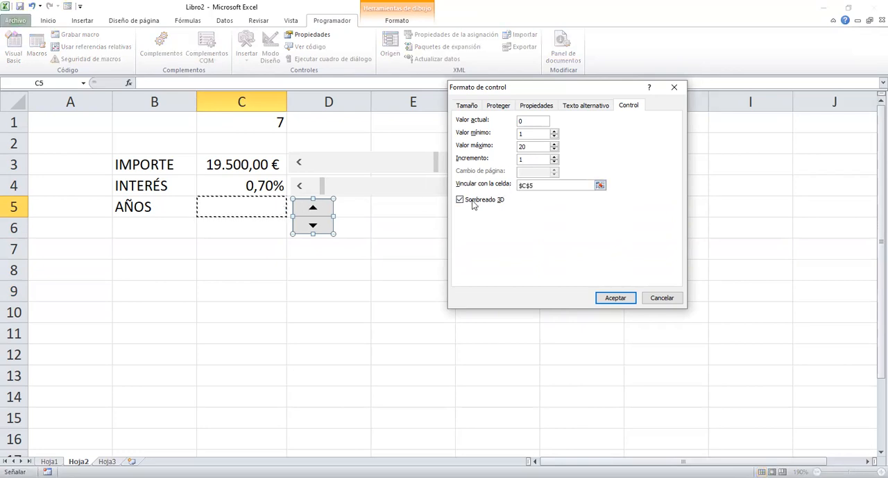
{"action": "left_click", "coordinate": [615, 298]}
{"action": "left_click", "coordinate": [489, 255]}
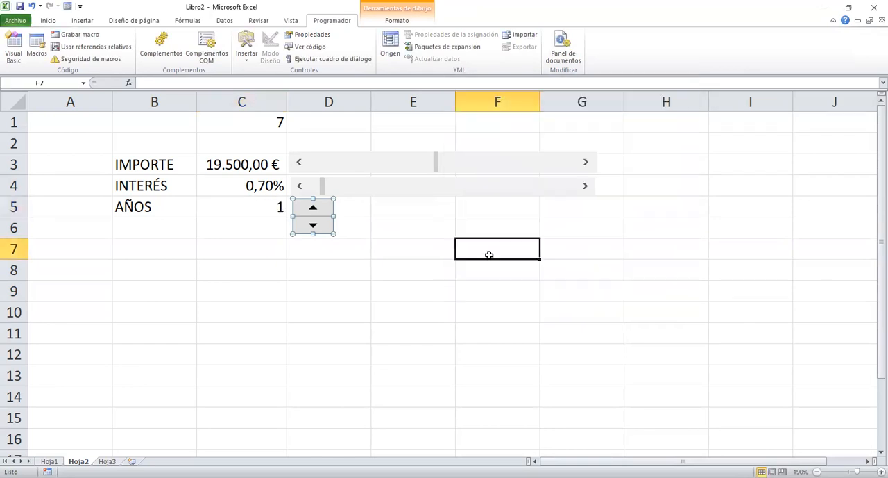
Test the AÑOS spin button by stepping the years up and back down to 1.
{"action": "left_click", "coordinate": [314, 208]}
{"action": "left_click", "coordinate": [313, 208]}
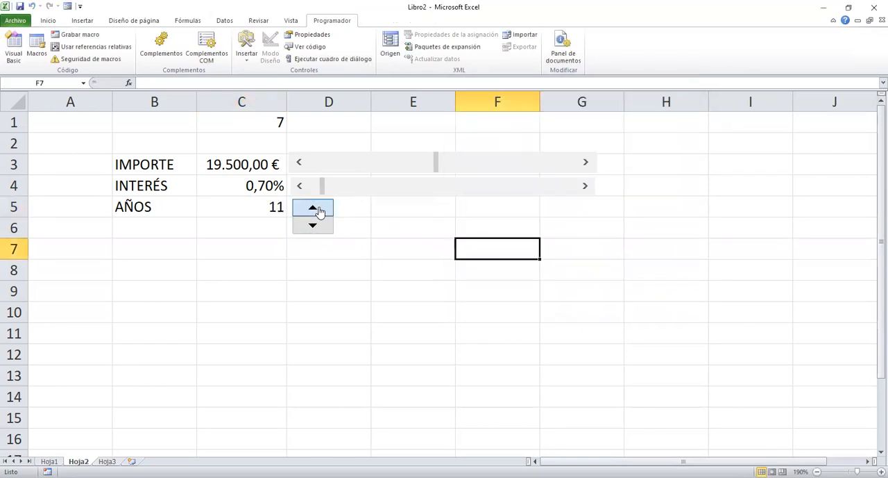
{"action": "left_click", "coordinate": [319, 209]}
{"action": "left_click", "coordinate": [321, 226]}
{"action": "left_click", "coordinate": [320, 228]}
{"action": "left_click", "coordinate": [318, 228]}
{"action": "left_click", "coordinate": [317, 227]}
Lower IMPORTE to 10.000,00 € with its scroll bar.
{"action": "left_click", "coordinate": [298, 164]}
{"action": "left_click", "coordinate": [298, 164]}
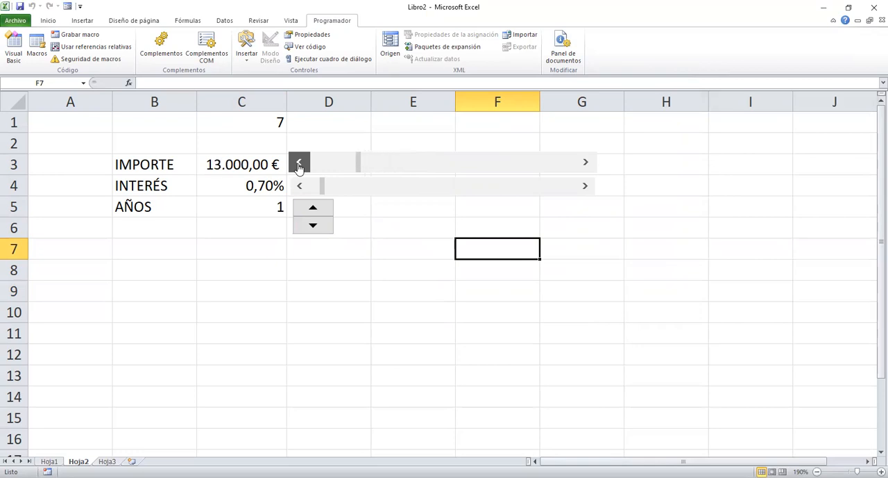
{"action": "left_click", "coordinate": [297, 164]}
Raise INTERÉS to 3,60% with its scroll bar and AÑOS to 7 with the spin button.
{"action": "left_click", "coordinate": [585, 189]}
{"action": "left_click", "coordinate": [585, 186]}
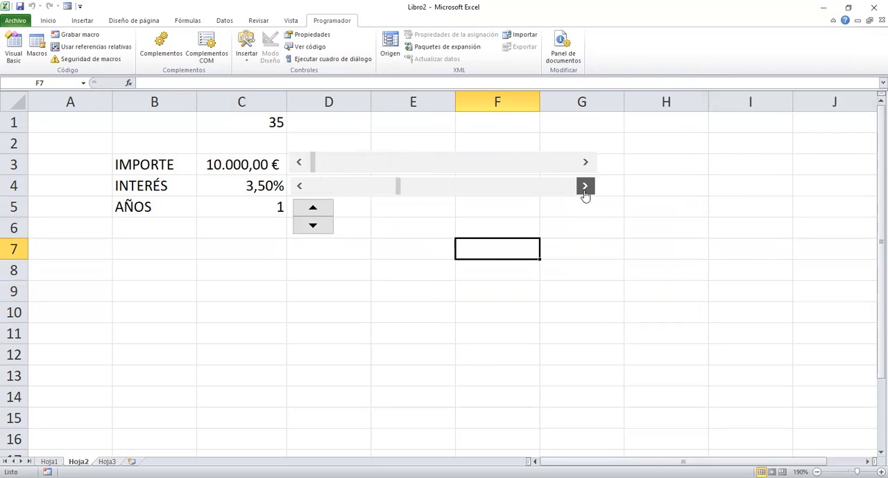
{"action": "left_click", "coordinate": [316, 206]}
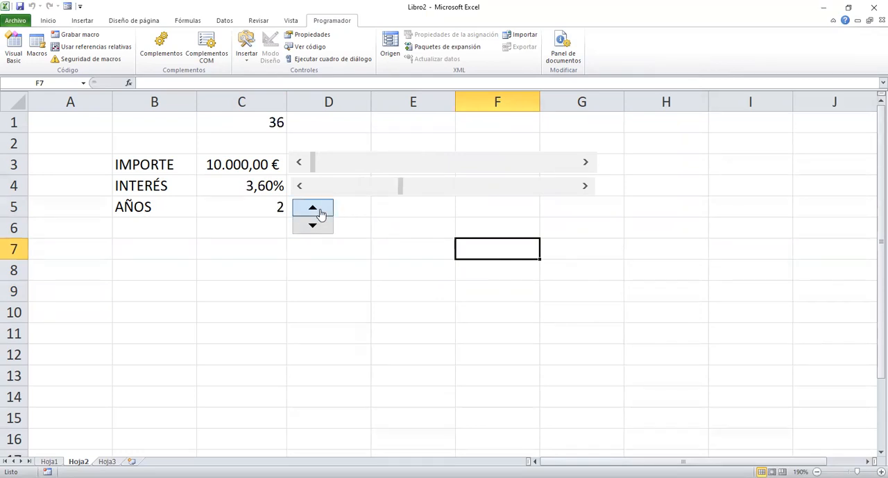
Enter the formula =PAGO(C4/12;C5*12;C3) in cell C8 to calculate the monthly loan payment.
{"action": "left_click", "coordinate": [242, 276]}
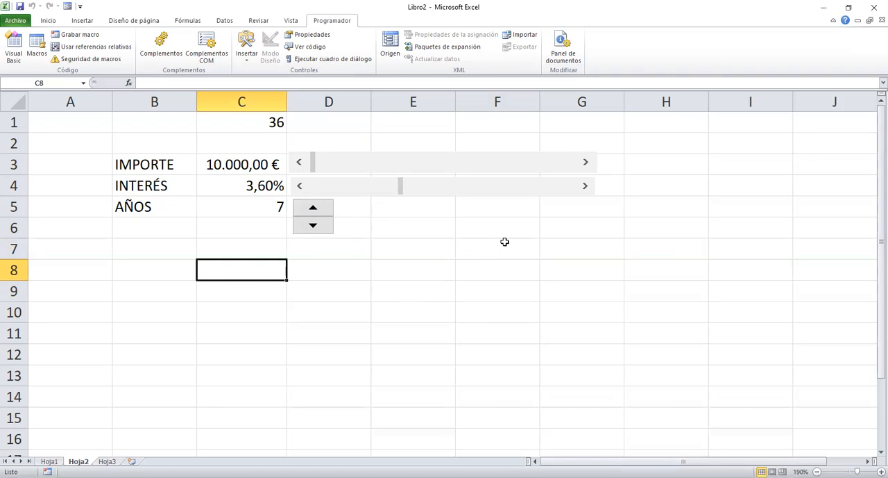
{"action": "type", "text": "="}
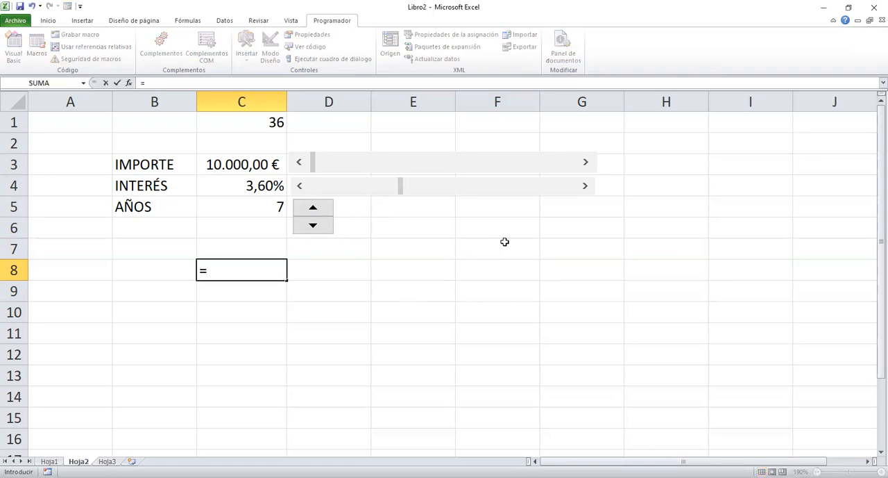
{"action": "type", "text": "PAGO("}
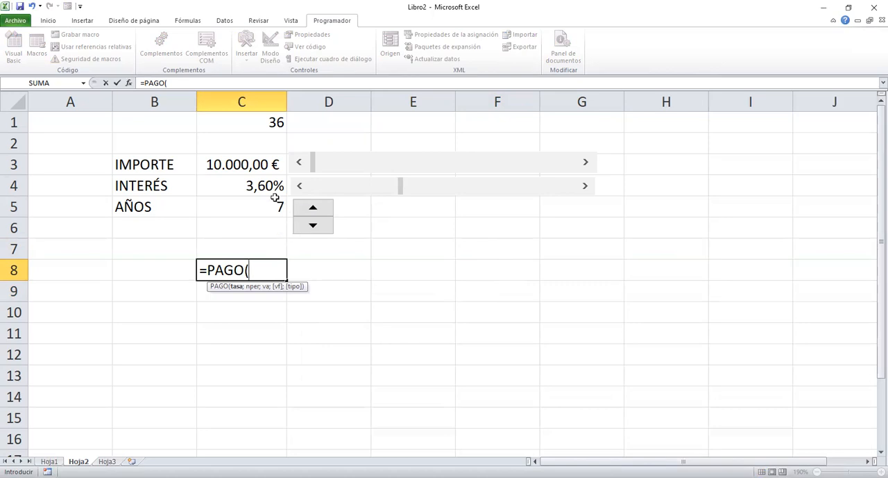
{"action": "left_click", "coordinate": [254, 189]}
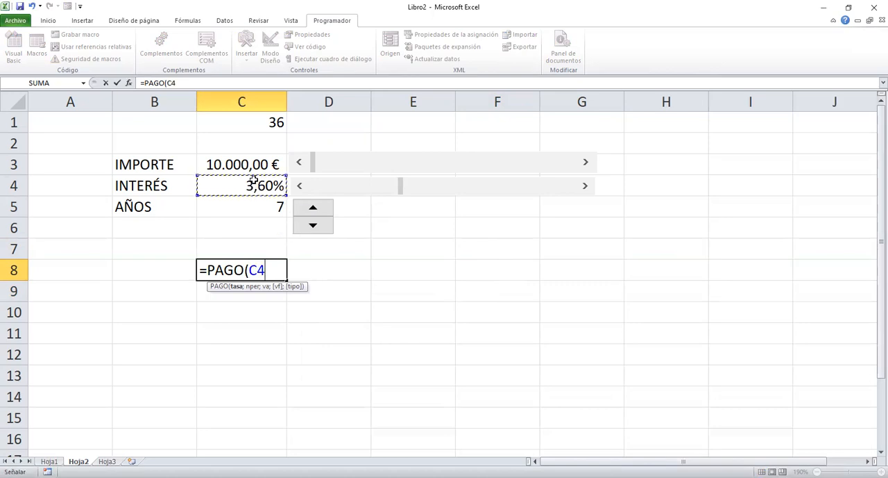
{"action": "type", "text": "/12"}
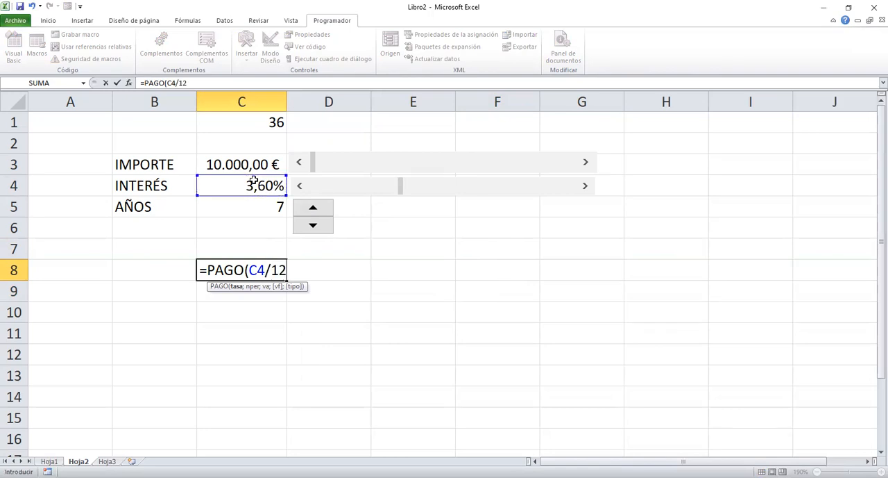
{"action": "type", "text": ";"}
{"action": "left_click", "coordinate": [234, 209]}
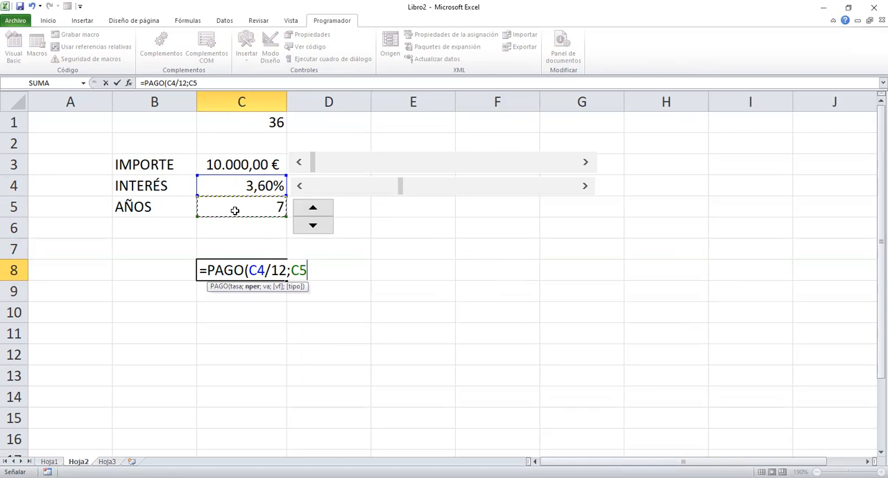
{"action": "type", "text": "*12"}
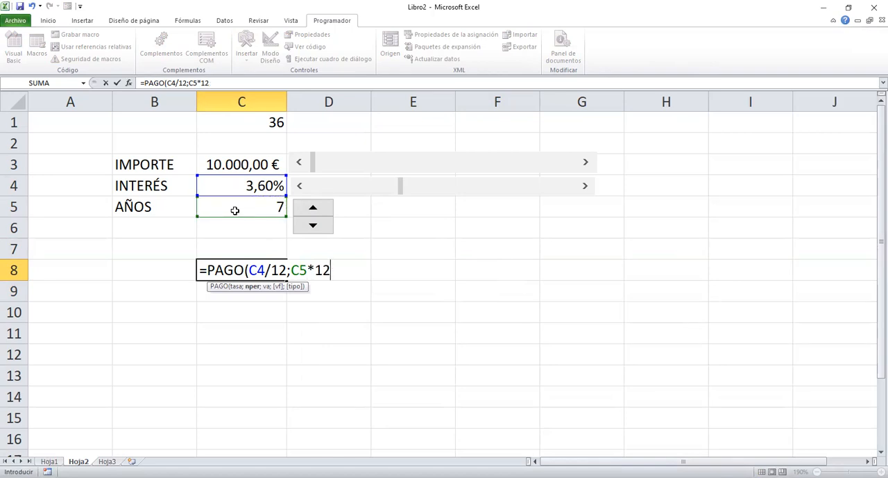
{"action": "type", "text": ";"}
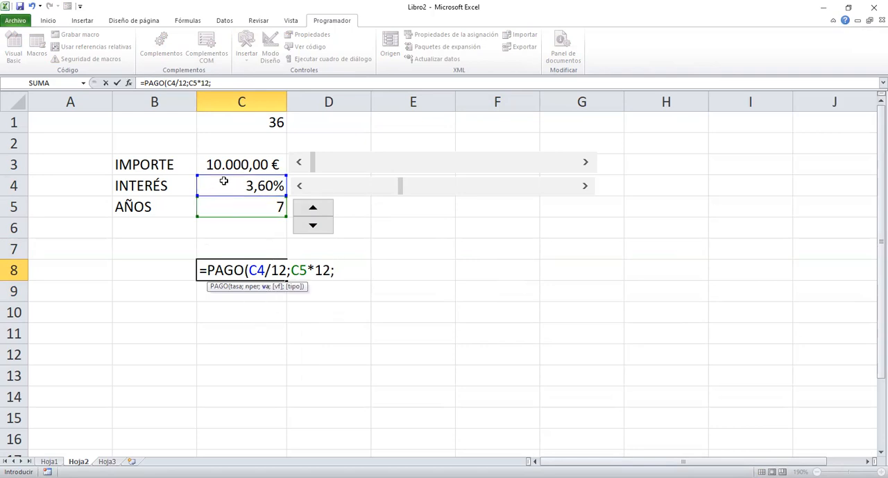
{"action": "left_click", "coordinate": [229, 164]}
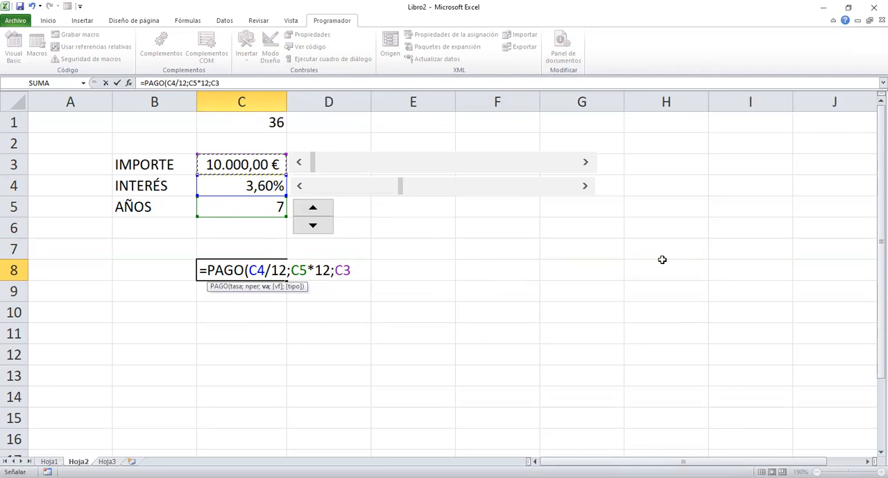
{"action": "key", "text": "Return"}
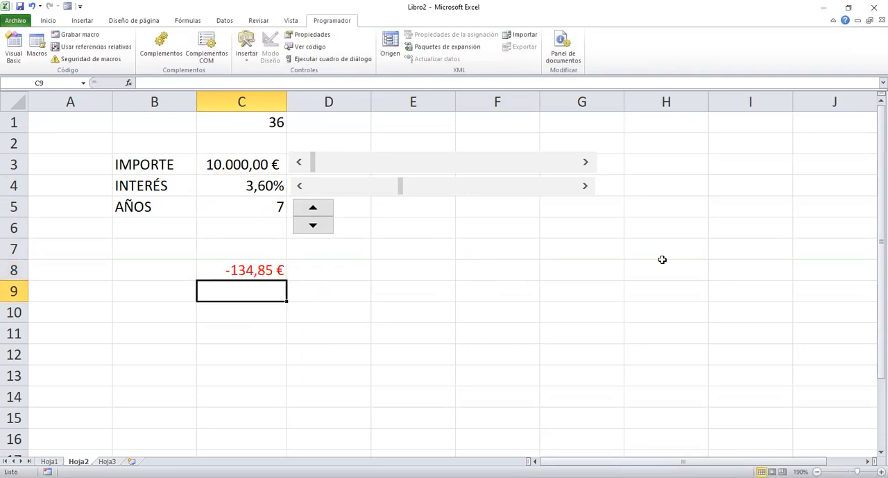
Label cell B8 as PAGO MENSUAL and autofit the width of column B.
{"action": "left_click", "coordinate": [162, 275]}
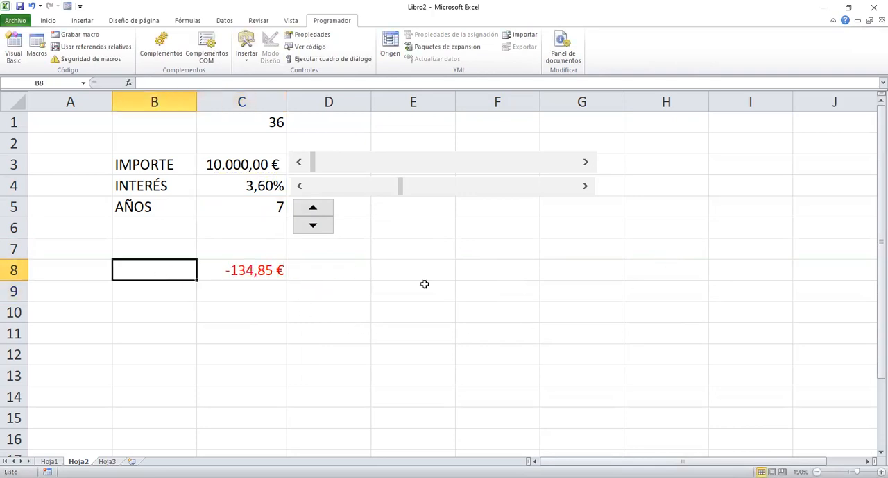
{"action": "type", "text": "PAGO ME"}
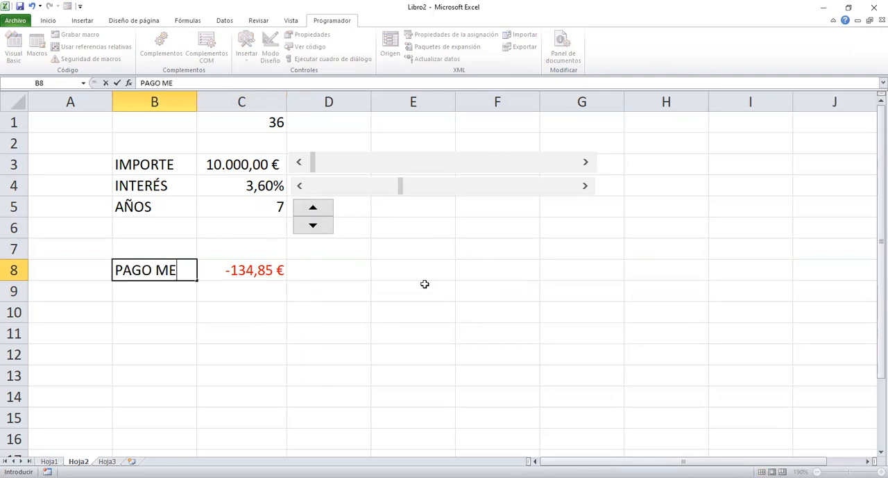
{"action": "type", "text": "NSUAL"}
{"action": "key", "text": "Return"}
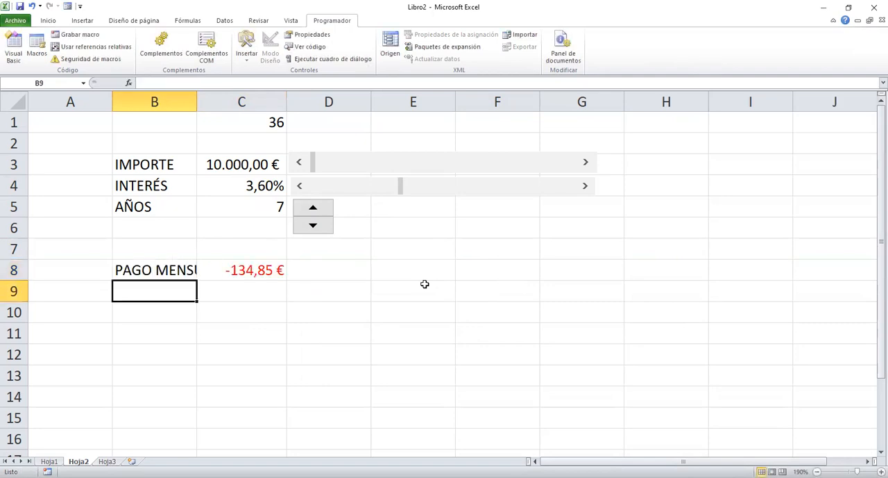
{"action": "double_click", "coordinate": [198, 101]}
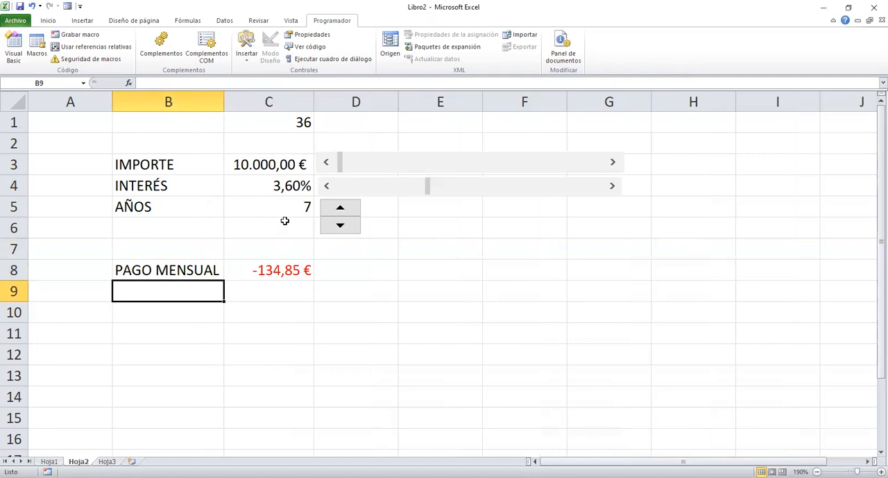
Hide the helper value in cell C1 by giving it a white font colour.
{"action": "left_click", "coordinate": [231, 117]}
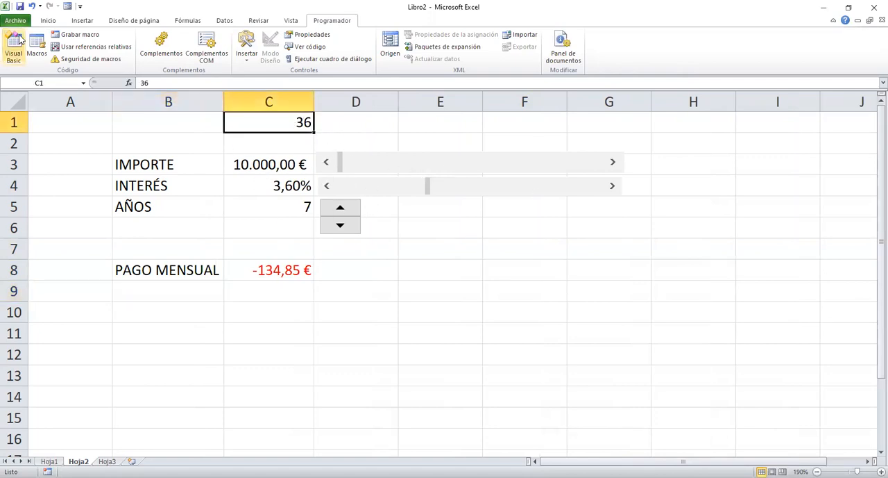
{"action": "left_click", "coordinate": [48, 21]}
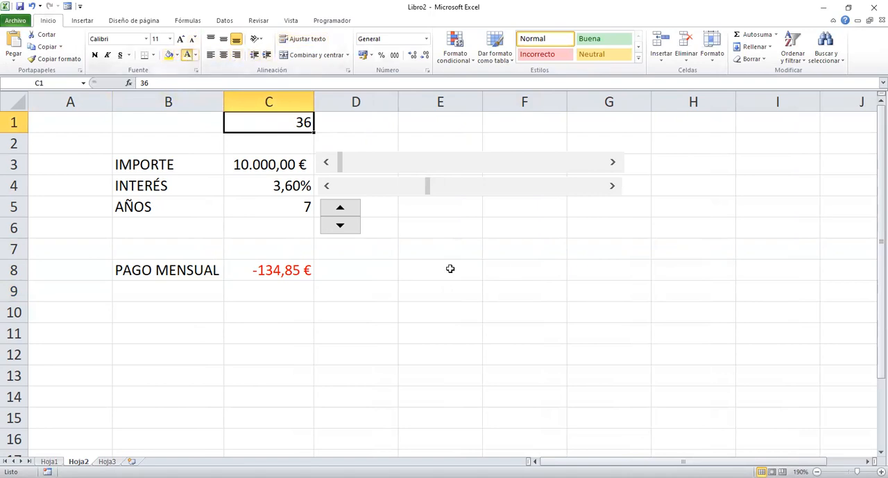
{"action": "left_click", "coordinate": [494, 270]}
Fill the input cells C3:C5 with yellow.
{"action": "left_click", "coordinate": [271, 162]}
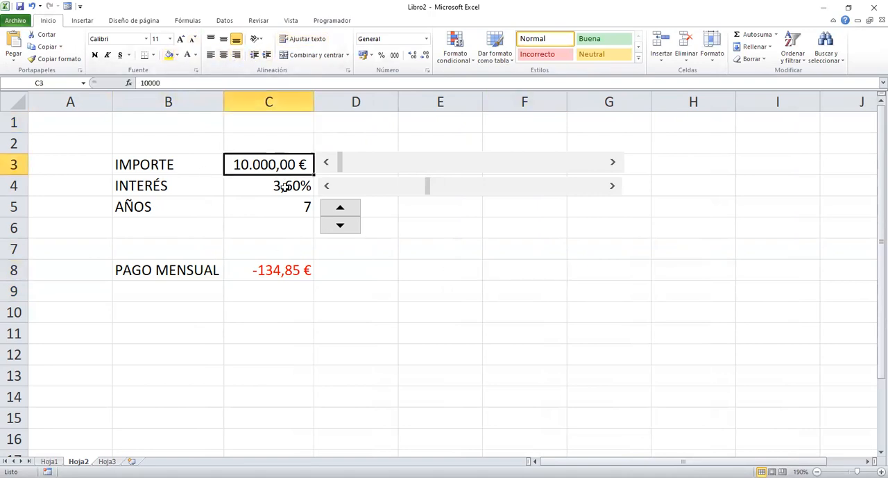
{"action": "left_click_drag", "start_coordinate": [285, 186], "coordinate": [306, 209]}
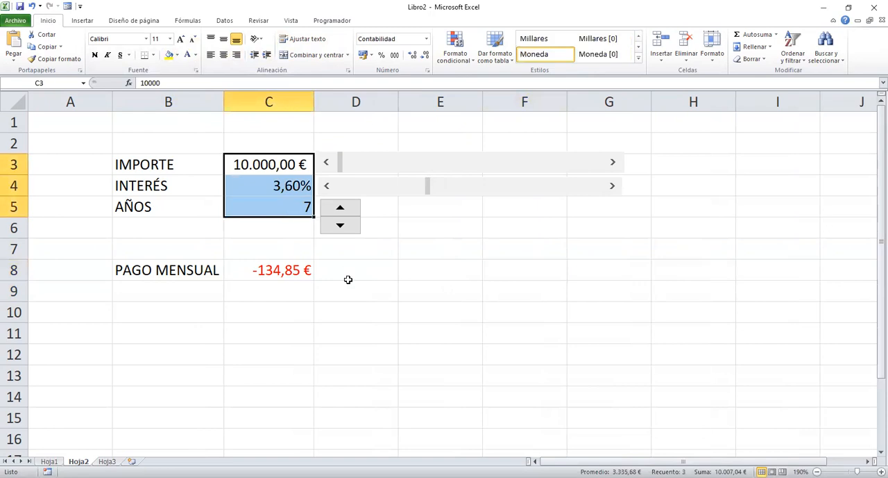
{"action": "left_click", "coordinate": [167, 56]}
{"action": "left_click", "coordinate": [456, 235]}
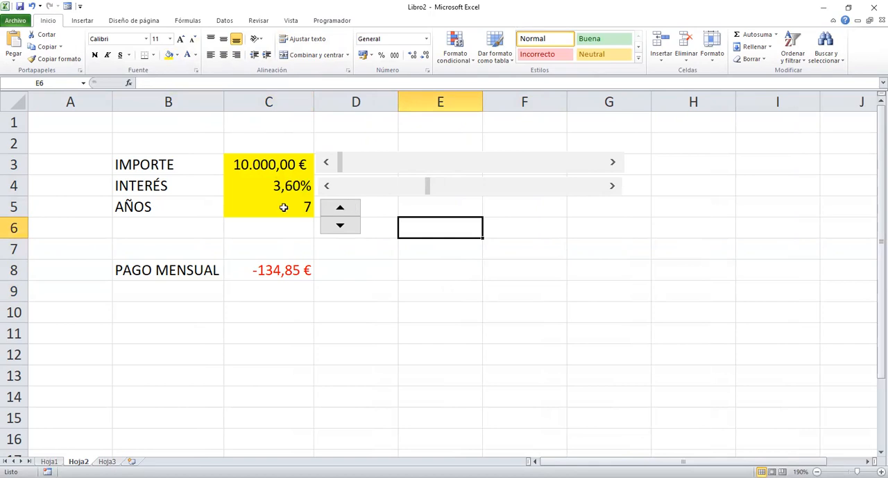
Check the payment formula in C8 without changing it and raise AÑOS to 13 with the spin button.
{"action": "double_click", "coordinate": [299, 270]}
{"action": "key", "text": "Escape"}
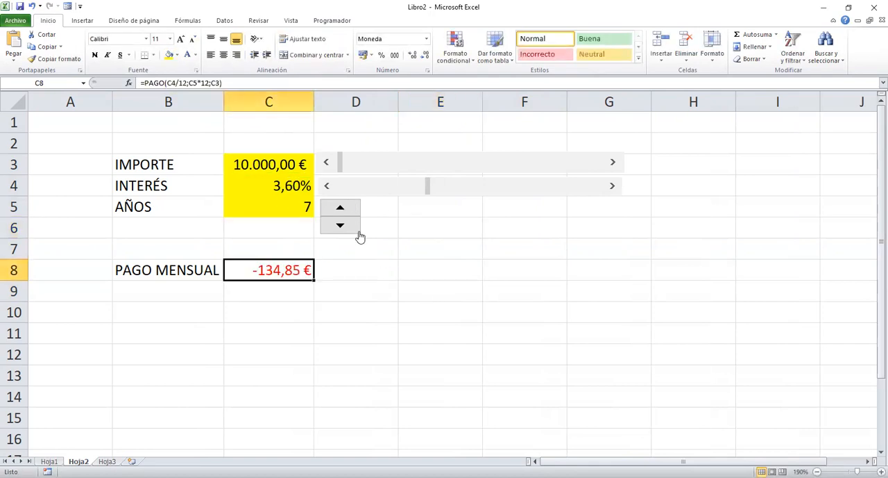
{"action": "left_click", "coordinate": [340, 209]}
{"action": "left_click", "coordinate": [340, 210]}
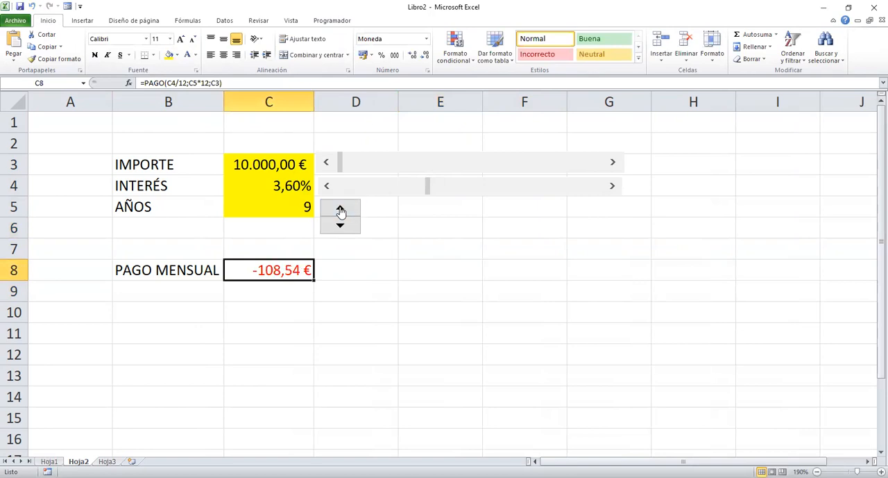
{"action": "left_click", "coordinate": [340, 210]}
{"action": "left_click", "coordinate": [340, 209]}
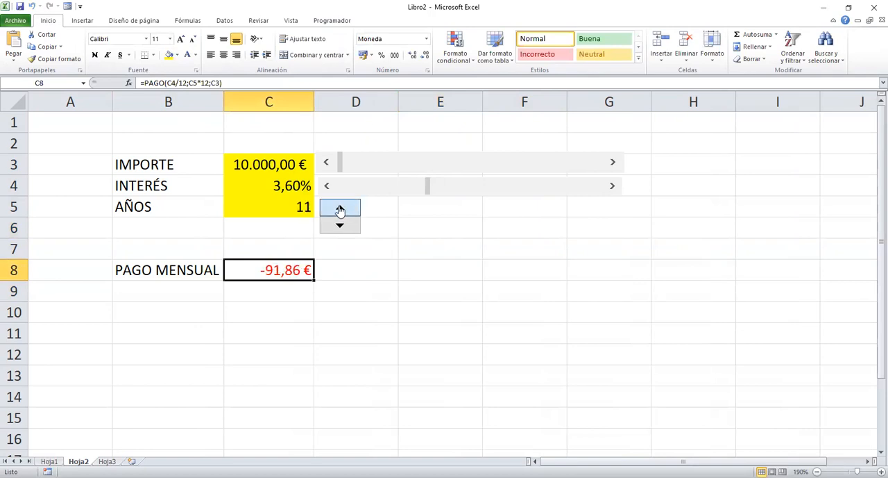
{"action": "left_click", "coordinate": [340, 209]}
{"action": "left_click", "coordinate": [340, 209]}
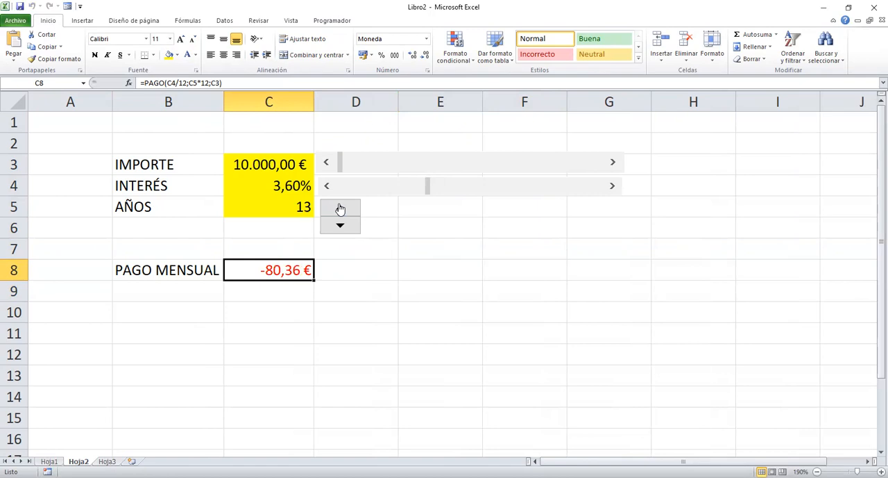
Raise IMPORTE to 18.000,00 € with its scroll bar.
{"action": "triple_click", "coordinate": [615, 164]}
{"action": "left_click", "coordinate": [615, 164]}
{"action": "triple_click", "coordinate": [615, 165]}
{"action": "double_click", "coordinate": [615, 164]}
{"action": "double_click", "coordinate": [615, 164]}
{"action": "double_click", "coordinate": [615, 165]}
{"action": "triple_click", "coordinate": [615, 164]}
Raise INTERÉS to 5,50% with its scroll bar.
{"action": "left_click", "coordinate": [614, 186]}
{"action": "triple_click", "coordinate": [613, 186]}
{"action": "triple_click", "coordinate": [613, 186]}
{"action": "triple_click", "coordinate": [614, 186]}
{"action": "triple_click", "coordinate": [614, 186]}
{"action": "double_click", "coordinate": [613, 186]}
{"action": "triple_click", "coordinate": [613, 186]}
{"action": "left_click", "coordinate": [614, 186]}
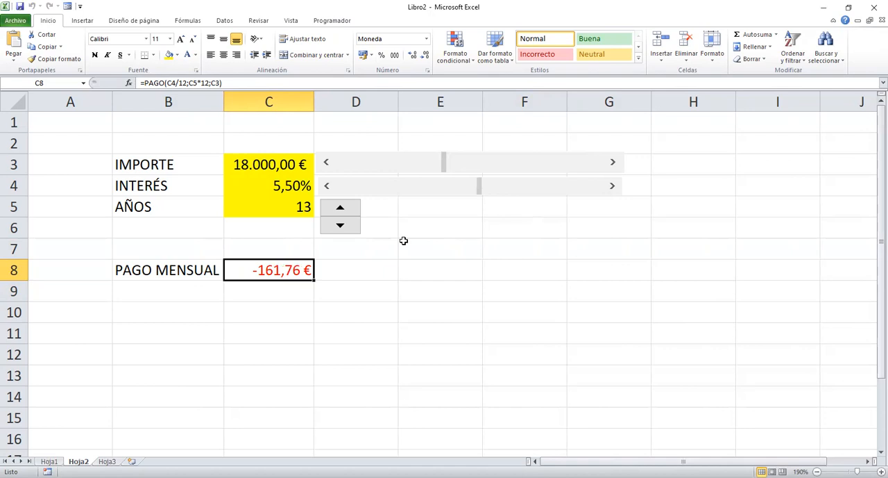
{"action": "left_click", "coordinate": [279, 164]}
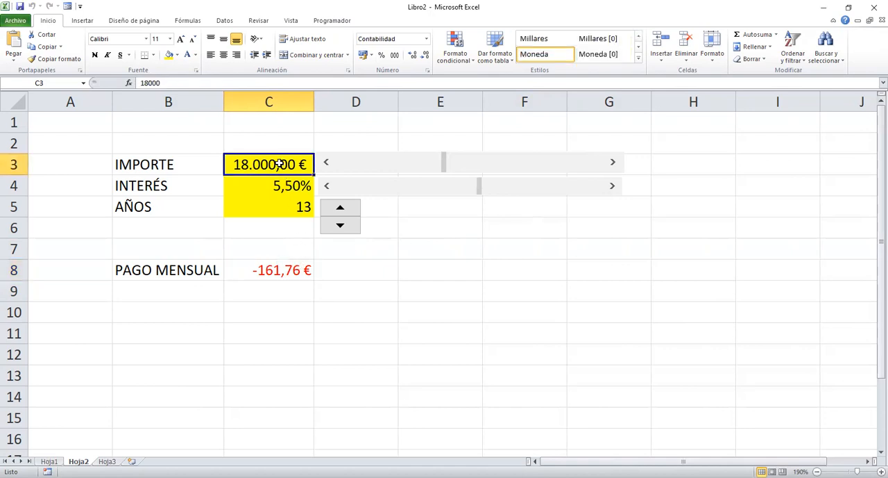
{"action": "left_click", "coordinate": [269, 189]}
{"action": "left_click", "coordinate": [278, 205]}
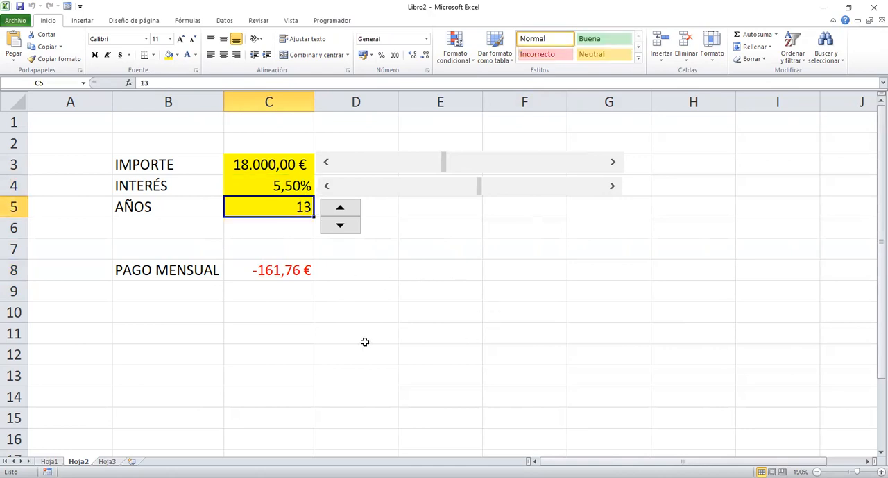
Enter the label PAGO TOTAL as plain text in cell E8, without a leading equals sign.
{"action": "left_click", "coordinate": [431, 272]}
{"action": "type", "text": "="}
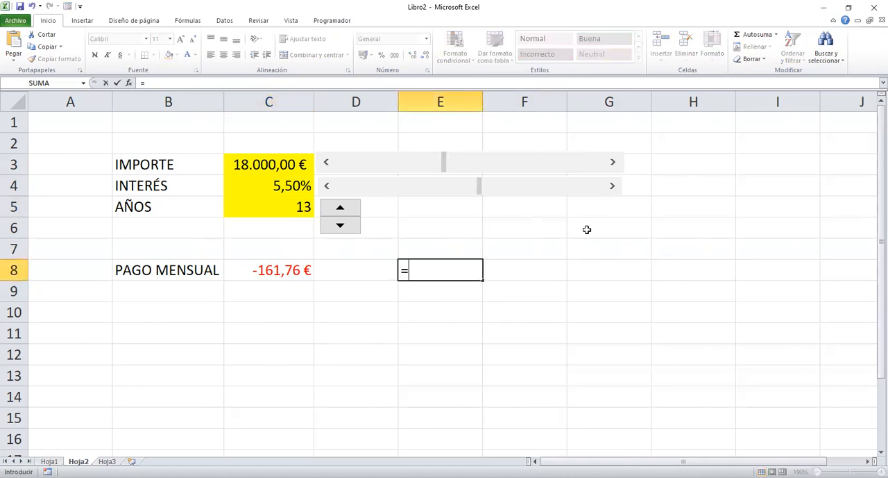
{"action": "type", "text": "PAGO TOA"}
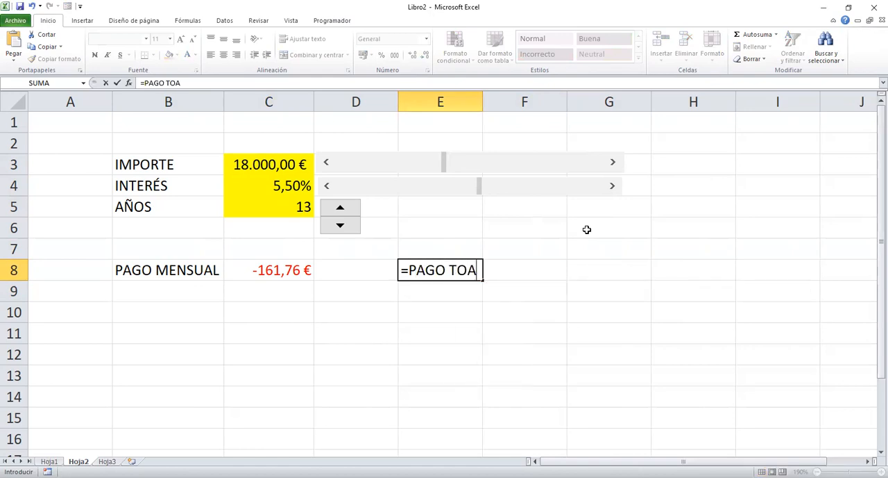
{"action": "key", "text": "BackSpace"}
{"action": "type", "text": "TALO"}
{"action": "key", "text": "BackSpace"}
{"action": "key", "text": "F2"}
{"action": "key", "text": "Return"}
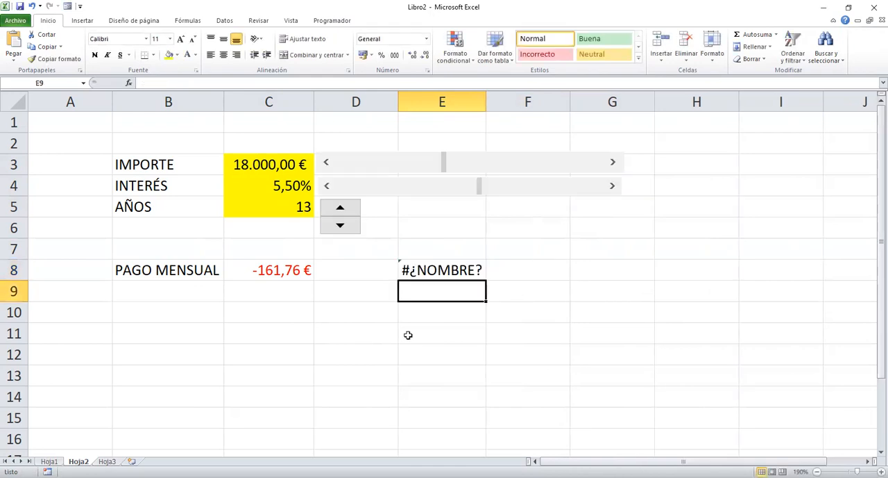
{"action": "left_click", "coordinate": [420, 271]}
{"action": "left_click", "coordinate": [139, 83]}
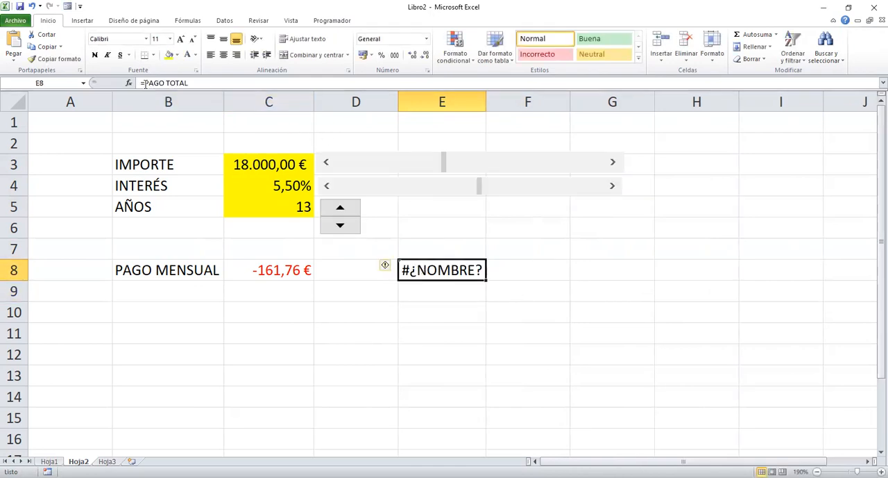
{"action": "key", "text": "Delete"}
{"action": "key", "text": "Return"}
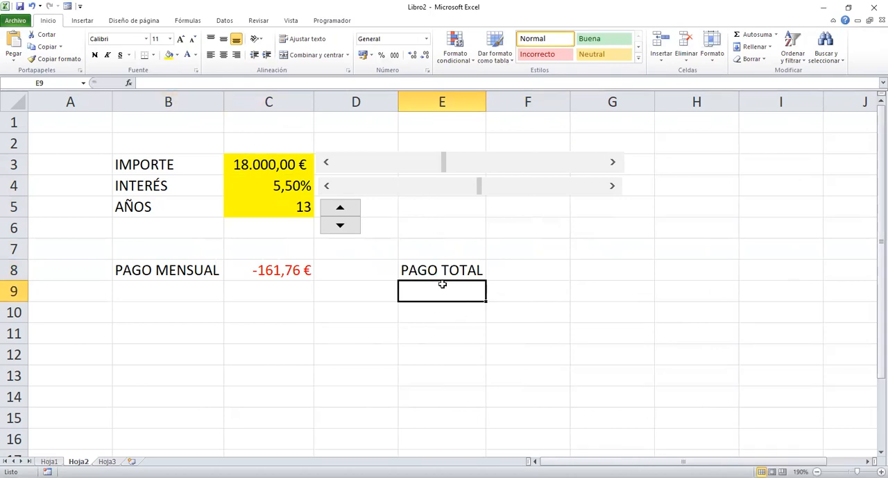
Calculate the total payment in E9 with the formula =C8*C5*12 and check the entered formula.
{"action": "type", "text": "="}
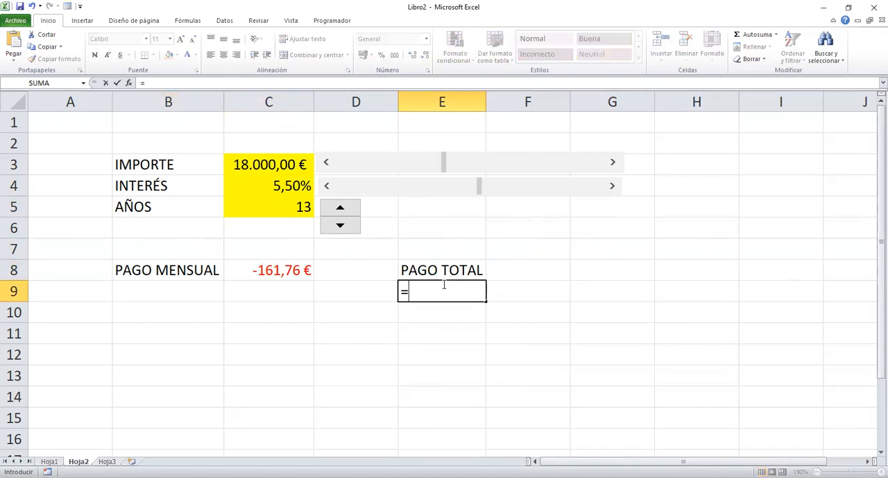
{"action": "left_click", "coordinate": [248, 275]}
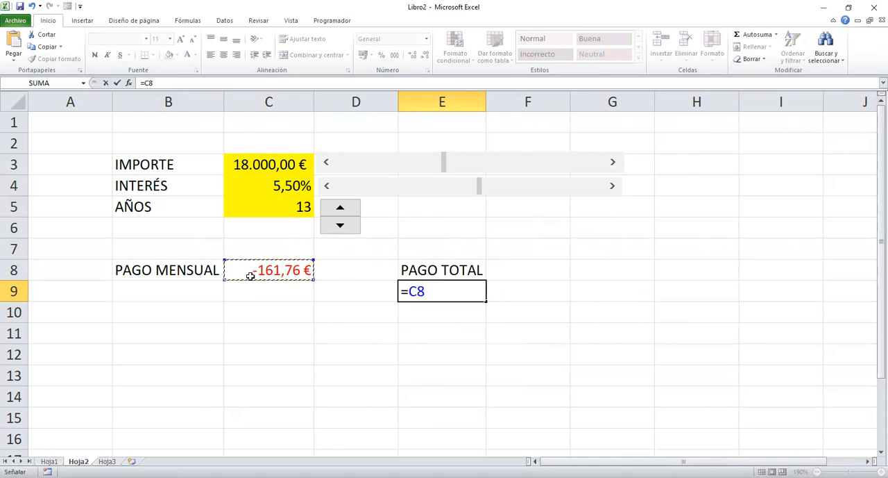
{"action": "type", "text": "*"}
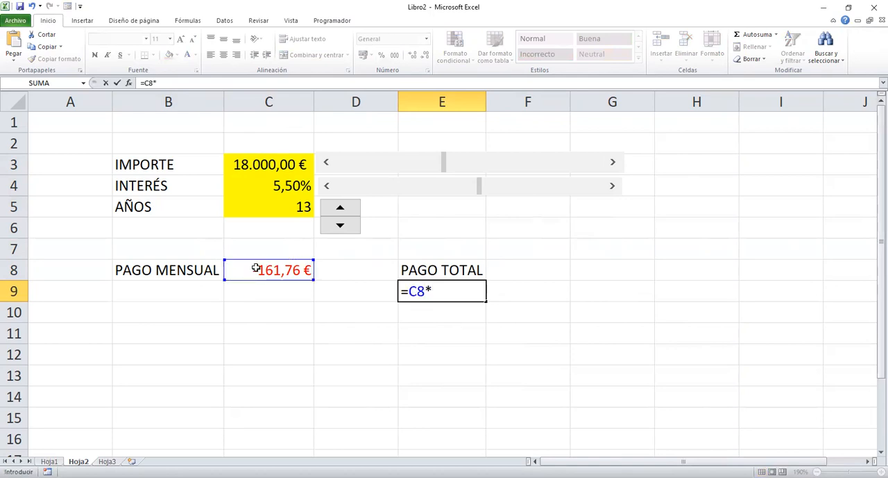
{"action": "left_click", "coordinate": [264, 203]}
{"action": "type", "text": "*12"}
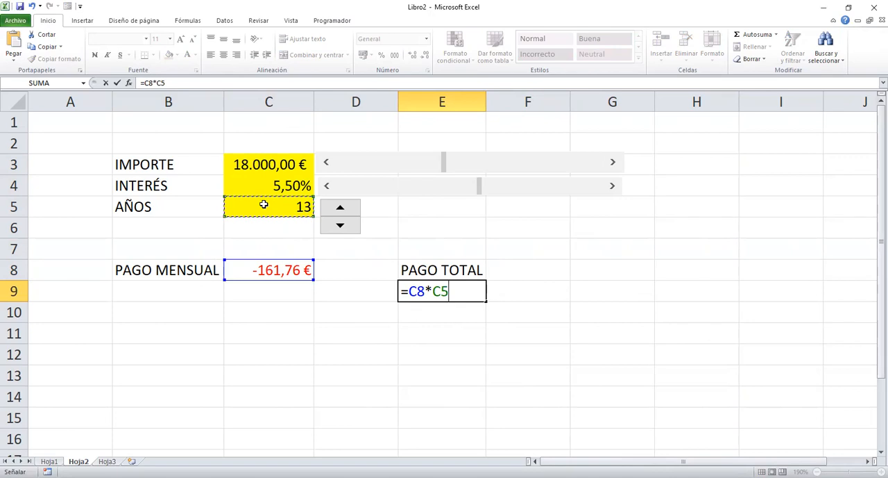
{"action": "key", "text": "Return"}
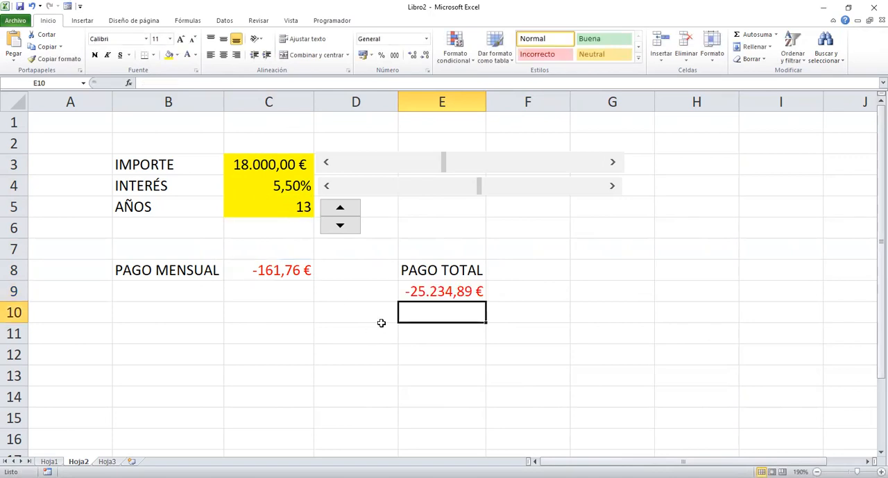
{"action": "left_click", "coordinate": [453, 292]}
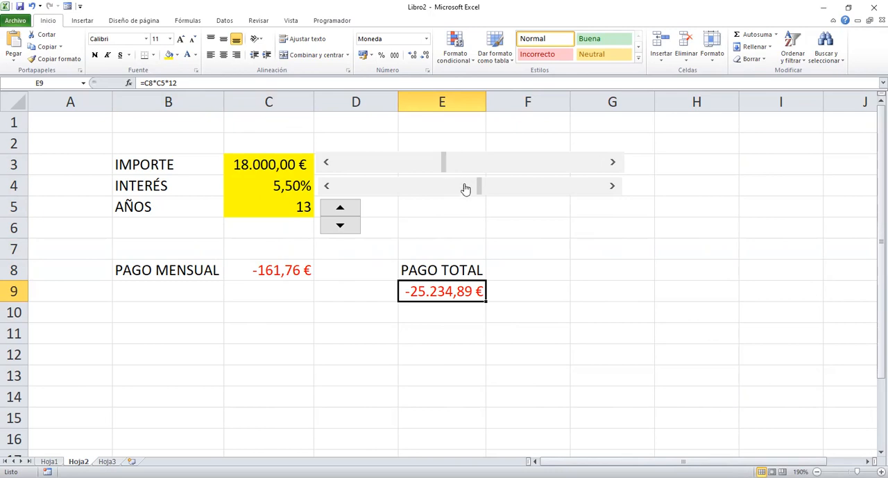
Lower INTERÉS to 2,00% with its scroll bar and AÑOS to 7 with the spin button.
{"action": "left_click_drag", "start_coordinate": [480, 187], "coordinate": [386, 193]}
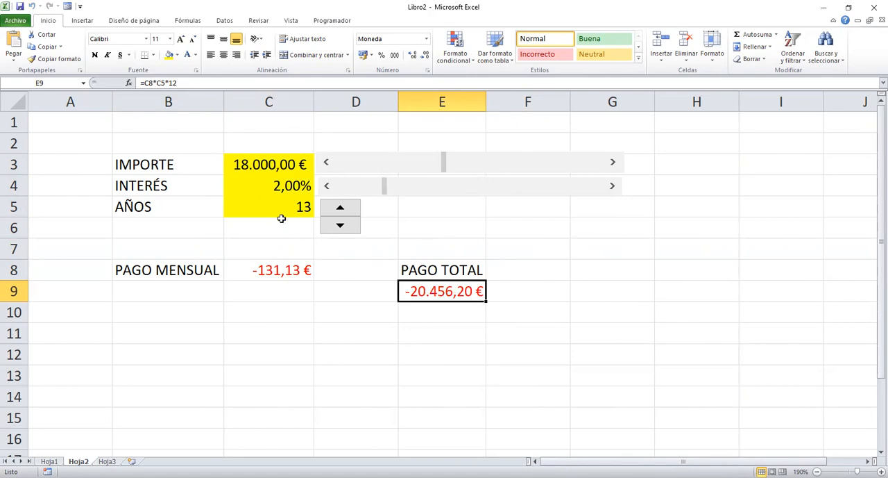
{"action": "left_click", "coordinate": [338, 232]}
{"action": "left_click_drag", "start_coordinate": [336, 234], "coordinate": [337, 228]}
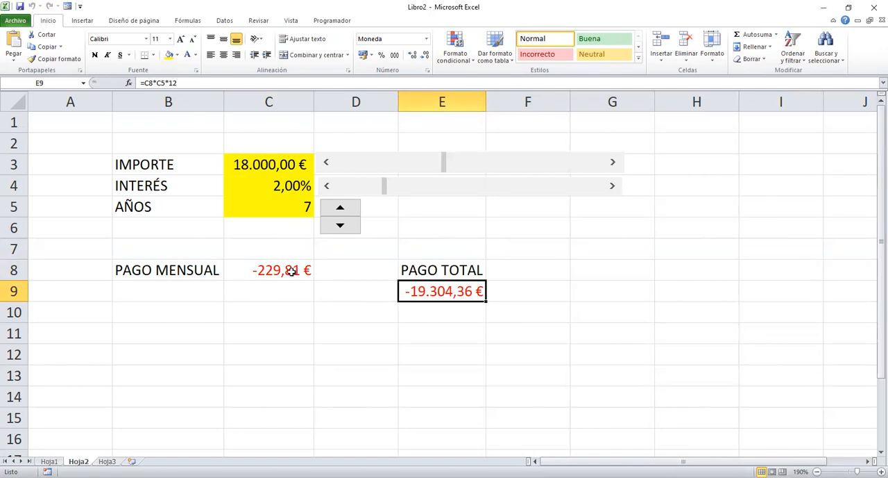
Raise AÑOS to 18 with the spin button.
{"action": "left_click", "coordinate": [340, 208]}
{"action": "left_click", "coordinate": [340, 207]}
{"action": "left_click", "coordinate": [340, 208]}
{"action": "left_click", "coordinate": [341, 208]}
{"action": "left_click", "coordinate": [340, 208]}
{"action": "left_click", "coordinate": [342, 207]}
{"action": "left_click", "coordinate": [342, 207]}
{"action": "left_click", "coordinate": [342, 208]}
{"action": "left_click", "coordinate": [342, 208]}
{"action": "left_click", "coordinate": [343, 207]}
{"action": "left_click", "coordinate": [342, 208]}
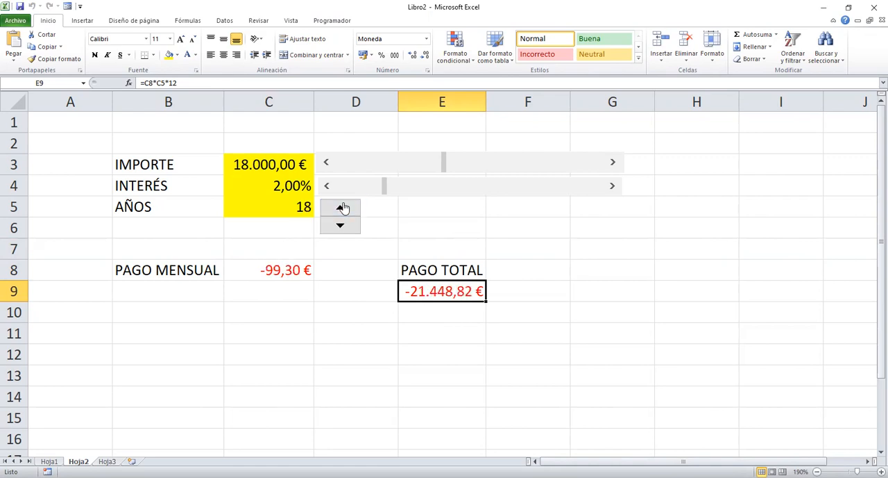
Raise INTERÉS to 4,80% and IMPORTE to 25.500,00 € with their scroll bars.
{"action": "left_click", "coordinate": [613, 186]}
{"action": "left_click_drag", "start_coordinate": [615, 188], "coordinate": [611, 164]}
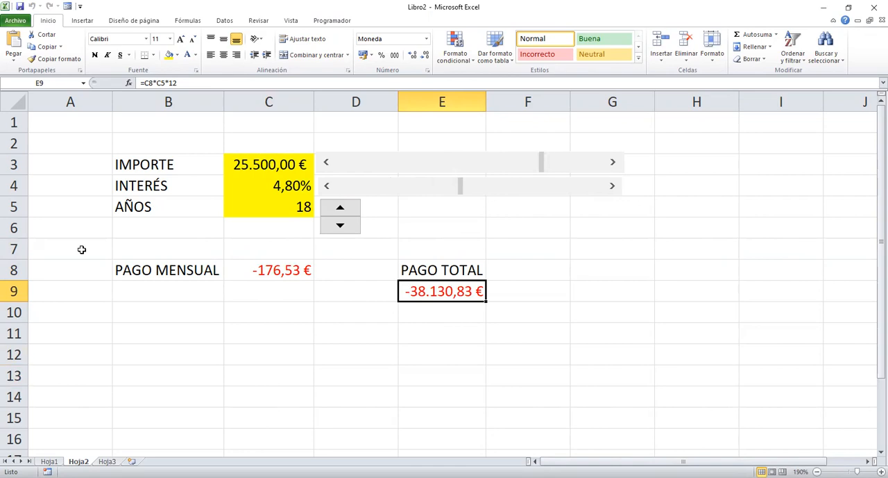
Insert a form-control label about 3,7 cm wide and 0,5 cm high above the IMPORTE row, across columns B to D.
{"action": "left_click", "coordinate": [323, 20]}
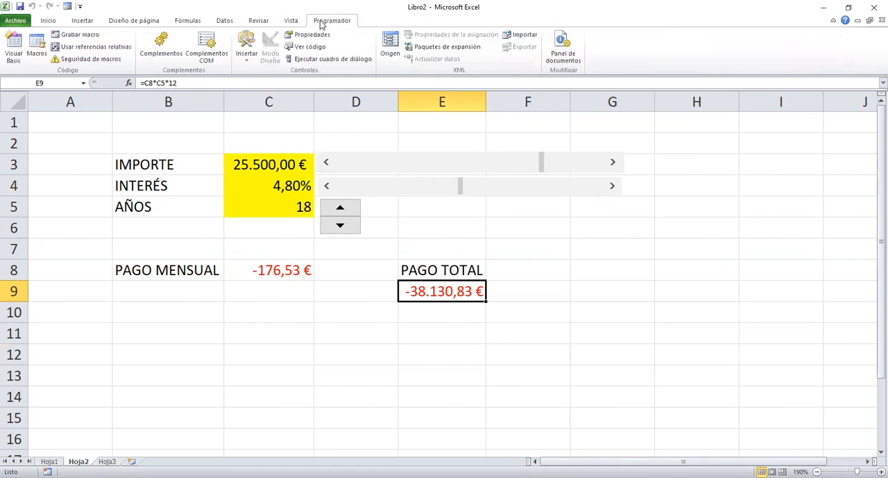
{"action": "left_click", "coordinate": [248, 60]}
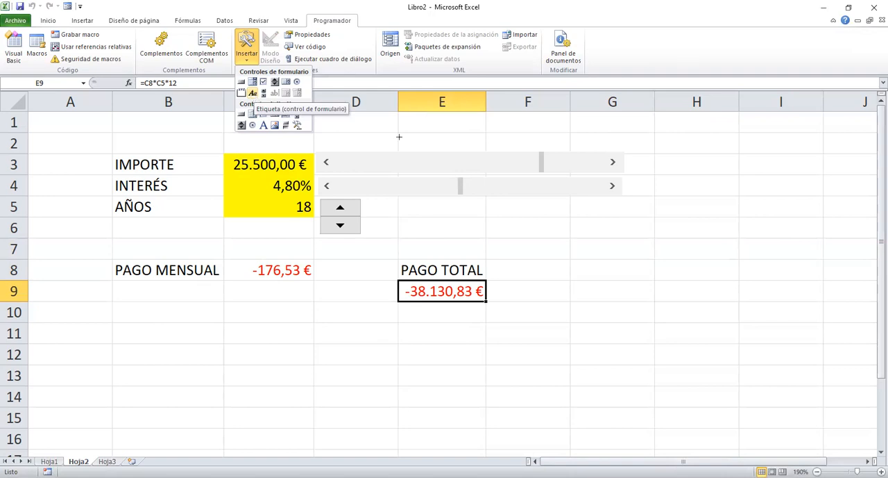
{"action": "left_click_drag", "start_coordinate": [197, 122], "coordinate": [347, 144]}
{"action": "left_click", "coordinate": [277, 130]}
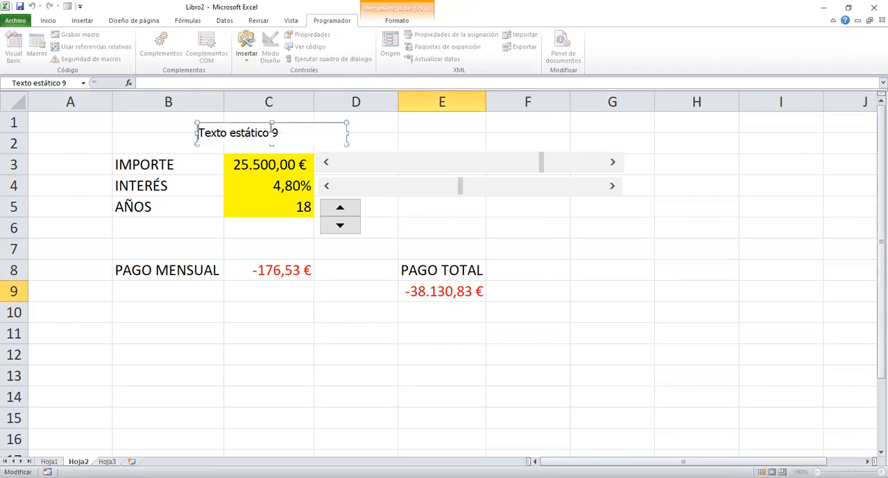
Replace the label's default text with CÁLCULO PAGO CRÉDITO.
{"action": "double_click", "coordinate": [273, 132]}
{"action": "left_click_drag", "start_coordinate": [274, 132], "coordinate": [197, 124]}
{"action": "type", "text": "CA"}
{"action": "key", "text": "BackSpace"}
{"action": "key", "text": "BackSpace"}
{"action": "type", "text": "Á"}
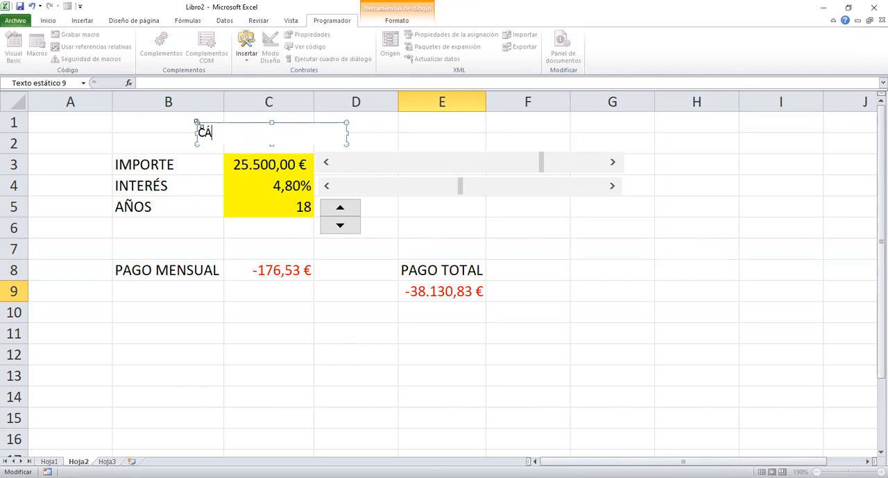
{"action": "type", "text": "LCYLO PAGO CR"}
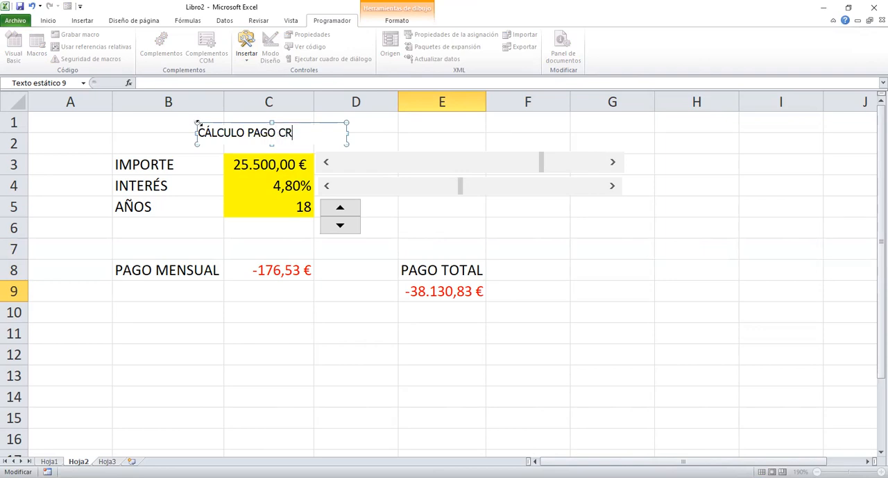
{"action": "type", "text": "ÉDITO"}
{"action": "key", "text": "BackSpace"}
{"action": "left_click", "coordinate": [381, 132]}
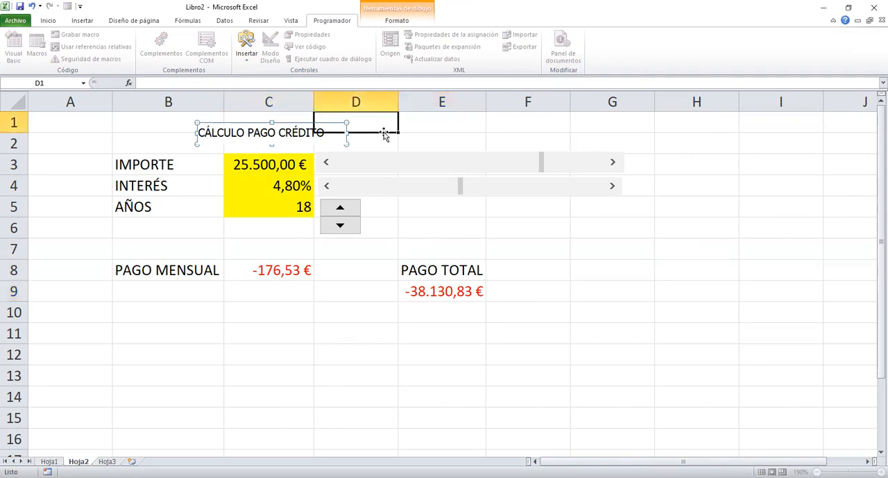
Examine the format settings of the CÁLCULO PAGO CRÉDITO label without changing them, and deselect it.
{"action": "left_click", "coordinate": [303, 129]}
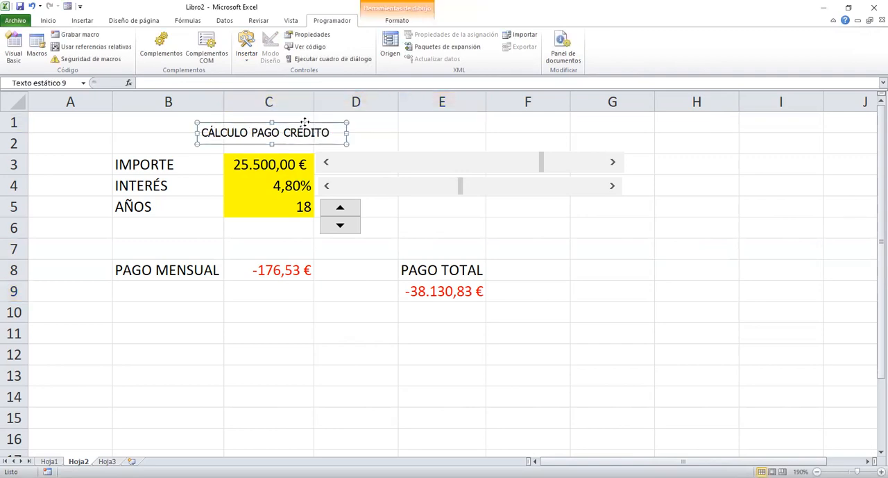
{"action": "right_click", "coordinate": [304, 122]}
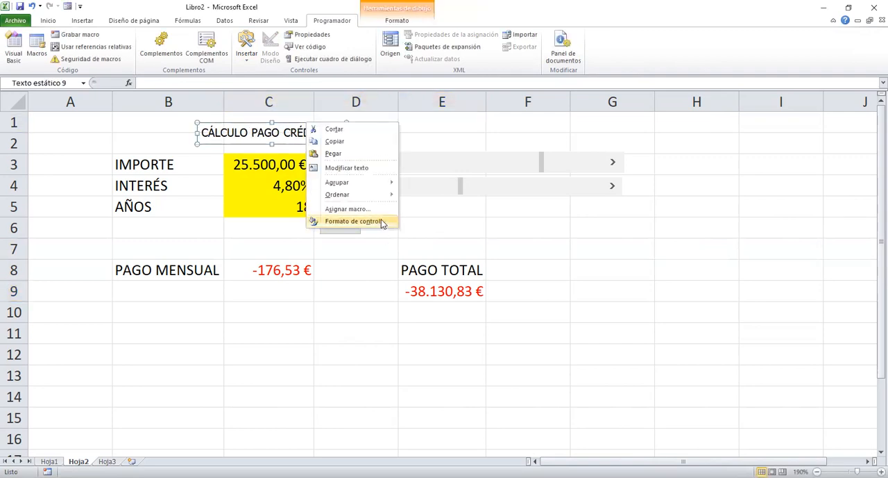
{"action": "left_click", "coordinate": [354, 221]}
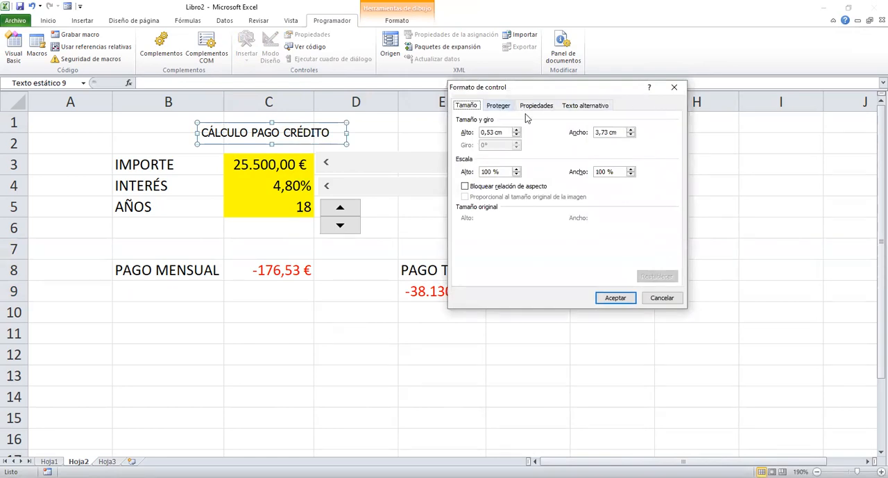
{"action": "left_click", "coordinate": [663, 300]}
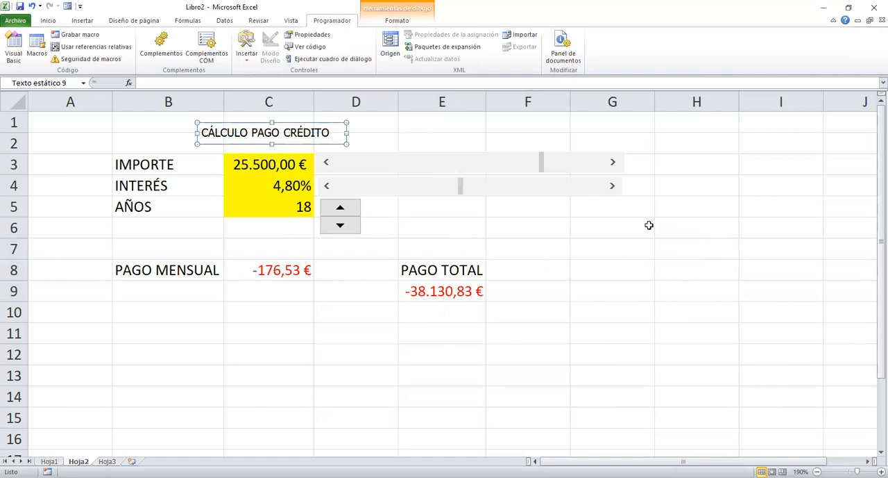
{"action": "left_click", "coordinate": [647, 250]}
Raise IMPORTE to 27.500,00 € and lower INTERÉS to 2,70% with their scroll bars.
{"action": "left_click", "coordinate": [613, 162]}
{"action": "left_click", "coordinate": [613, 161]}
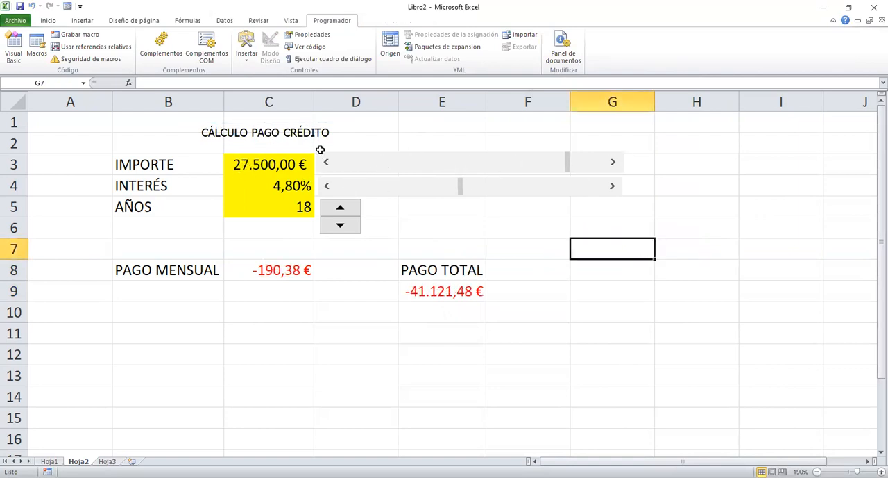
{"action": "left_click", "coordinate": [326, 186]}
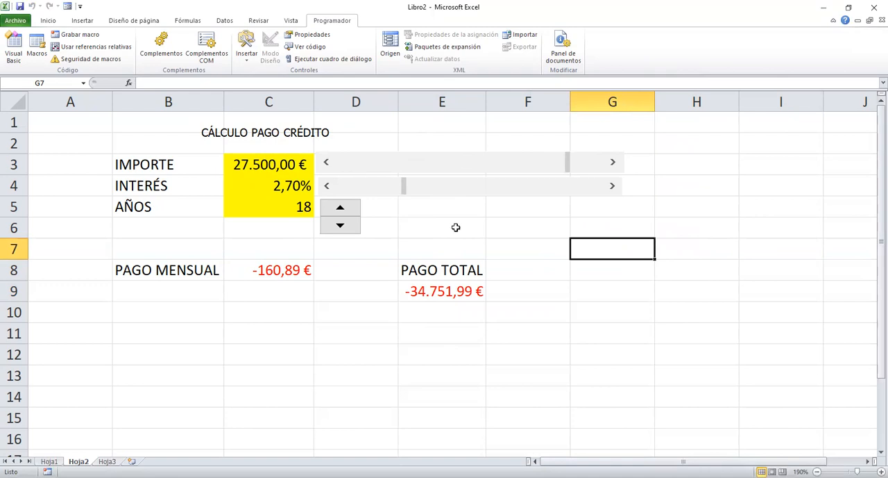
Insert an ActiveX spin button about 0,9 cm wide and 0,9 cm high beside the existing AÑOS spin button.
{"action": "left_click", "coordinate": [247, 54]}
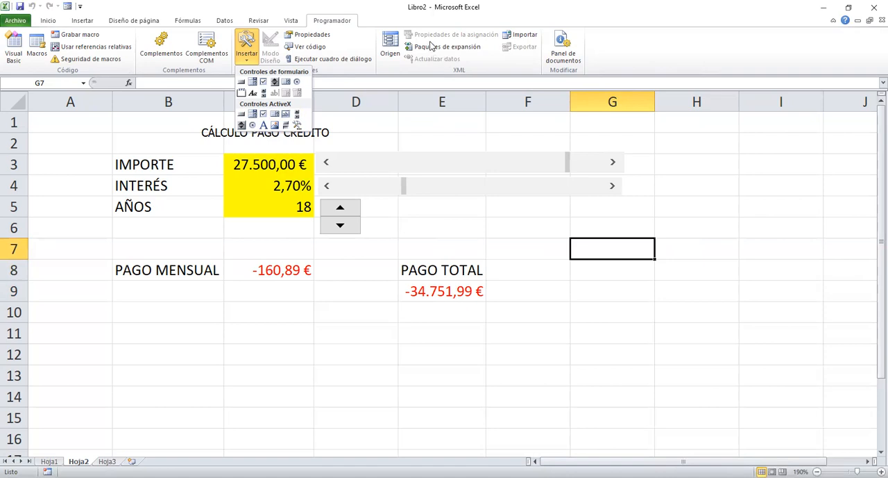
{"action": "left_click", "coordinate": [242, 125]}
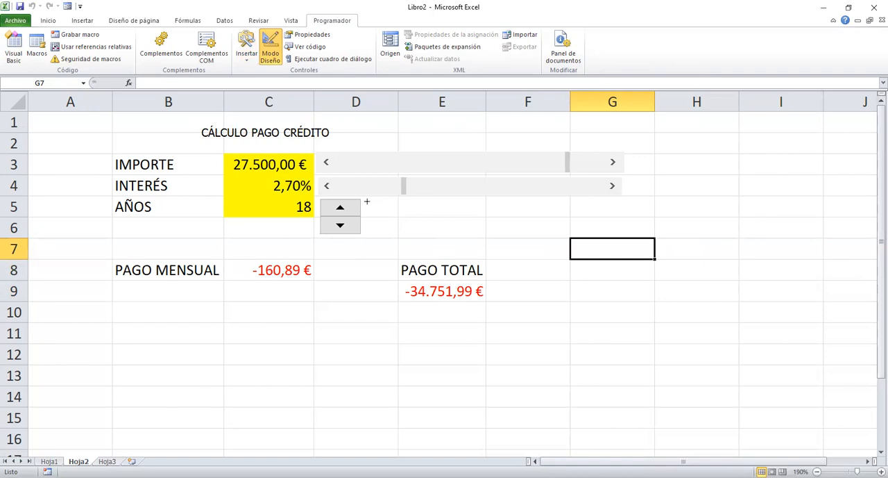
{"action": "left_click_drag", "start_coordinate": [368, 199], "coordinate": [403, 235]}
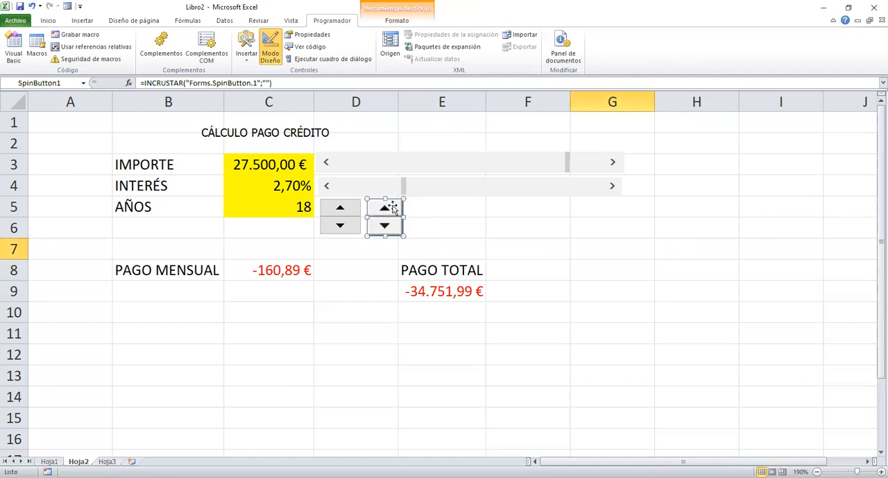
Examine the ActiveX spin button's control format settings without changing them, and deselect it.
{"action": "right_click", "coordinate": [388, 206]}
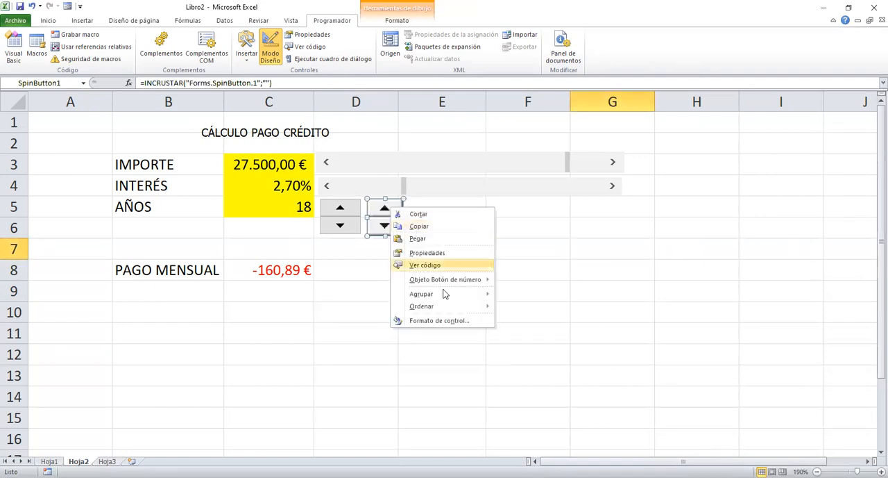
{"action": "left_click", "coordinate": [457, 321]}
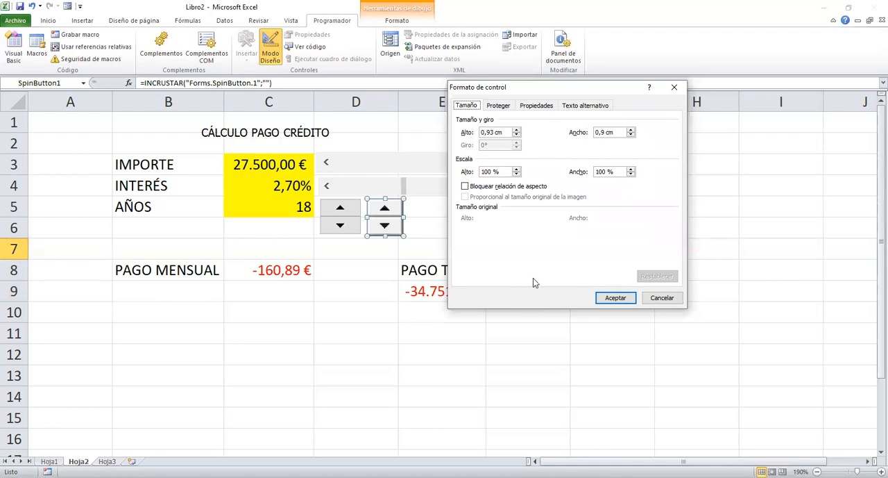
{"action": "left_click", "coordinate": [663, 298]}
{"action": "left_click", "coordinate": [469, 227]}
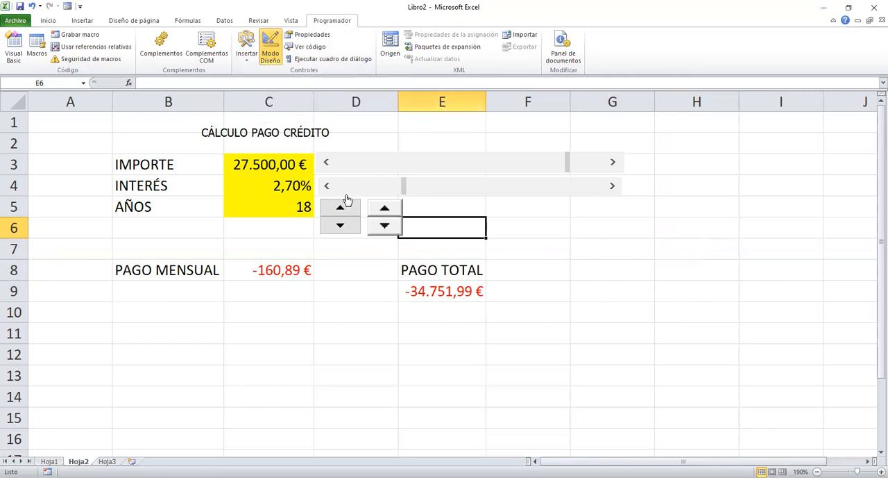
Open the property list of the ActiveX spin button beside the AÑOS control.
{"action": "left_click", "coordinate": [379, 203]}
{"action": "right_click", "coordinate": [378, 203]}
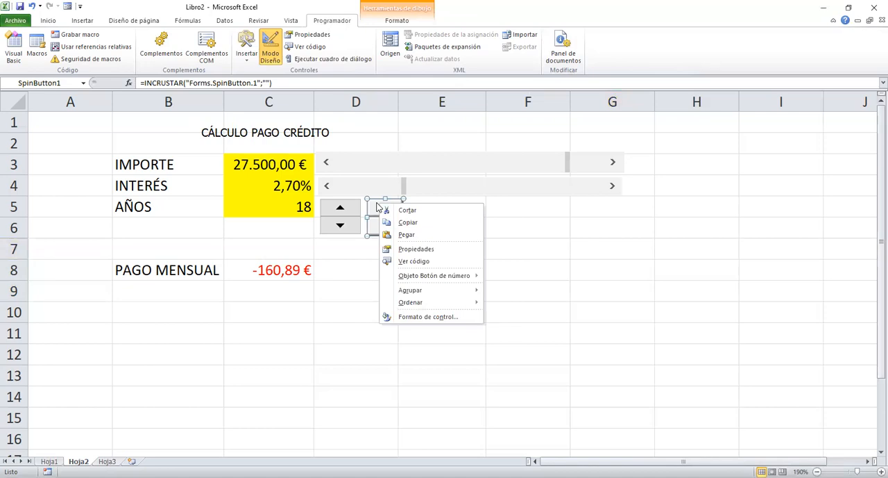
{"action": "left_click", "coordinate": [420, 249]}
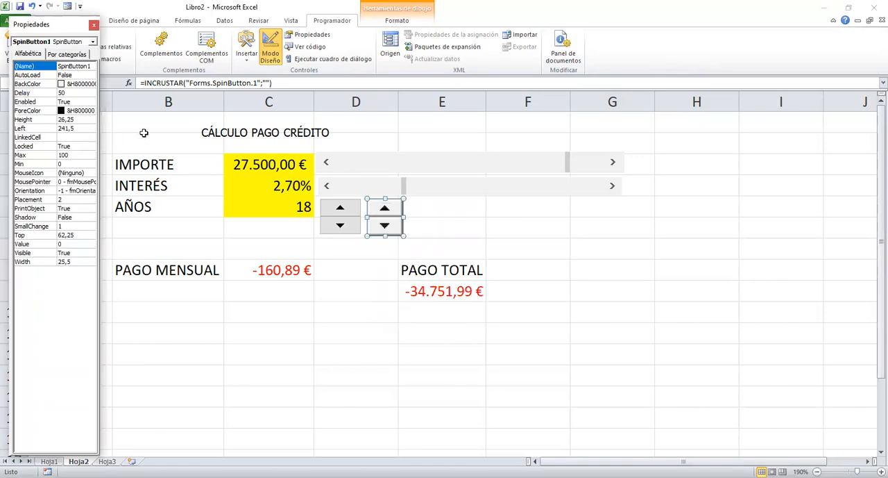
Set the ActiveX spin button's ForeColor to Resalte and its BackColor to Texto del botón, and close its property list.
{"action": "left_click", "coordinate": [81, 113]}
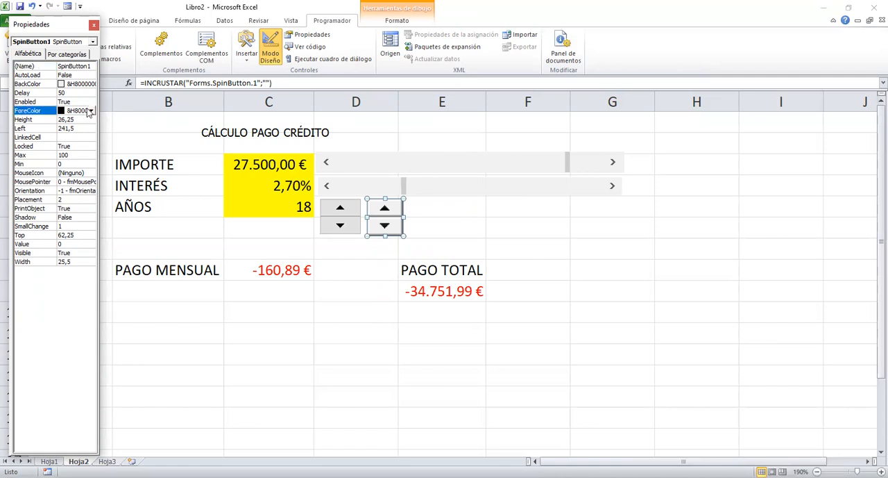
{"action": "left_click", "coordinate": [91, 111]}
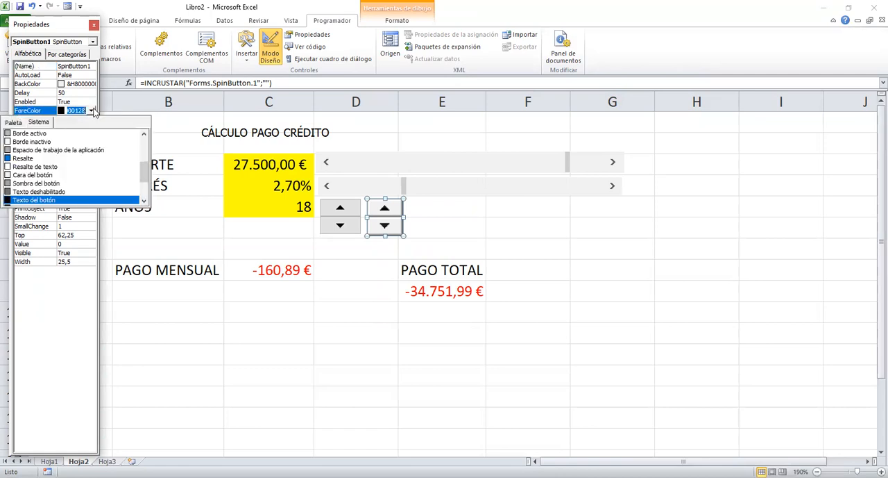
{"action": "left_click", "coordinate": [22, 158]}
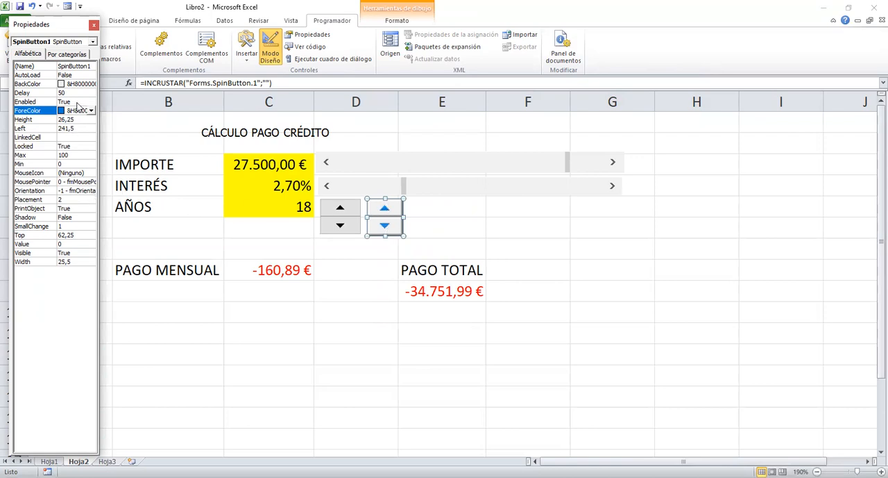
{"action": "left_click", "coordinate": [81, 84]}
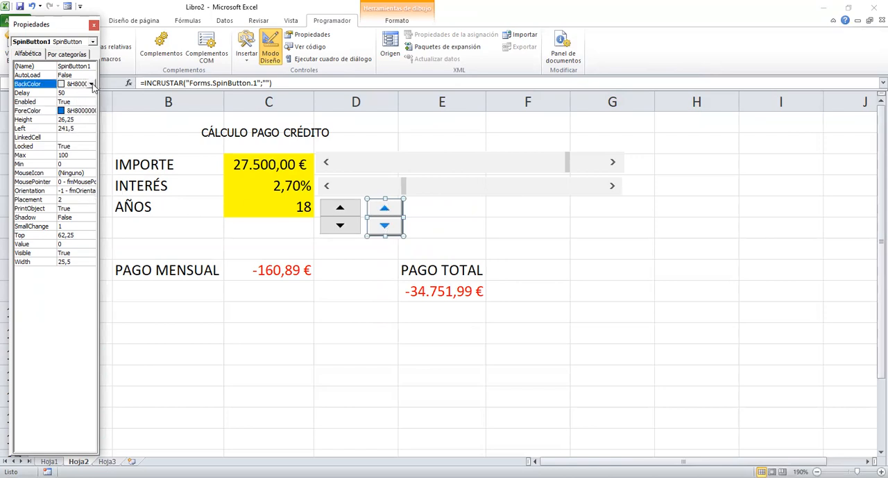
{"action": "left_click", "coordinate": [91, 84]}
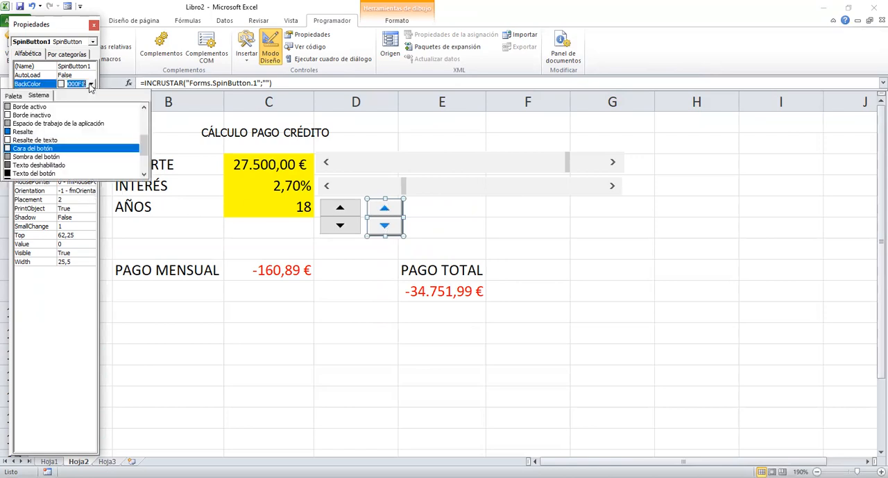
{"action": "left_click", "coordinate": [28, 173]}
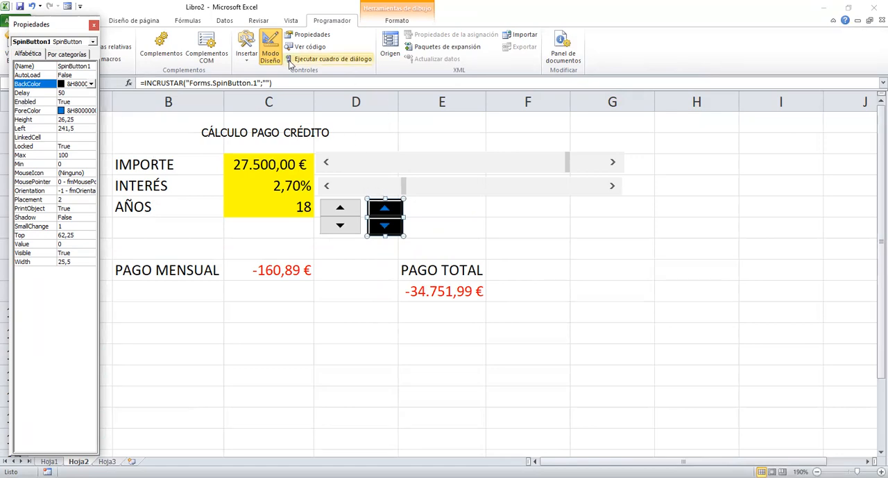
{"action": "left_click", "coordinate": [93, 26]}
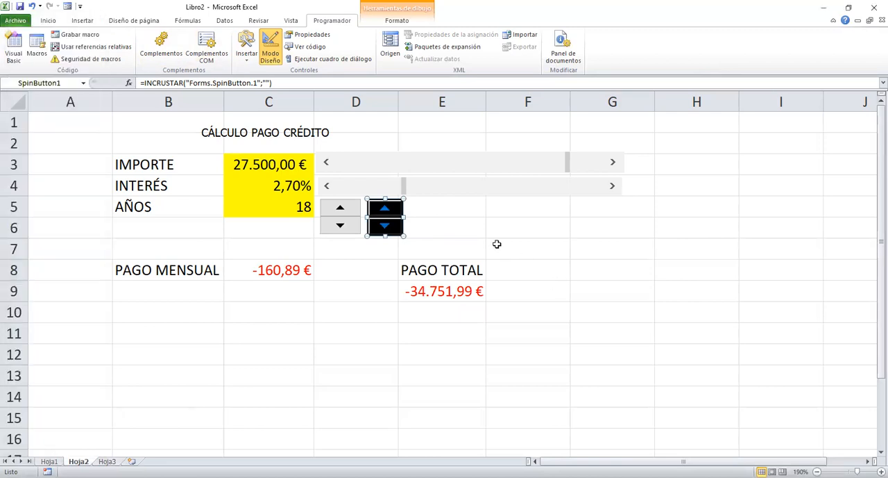
Delete the ActiveX spin button beside the AÑOS spin button.
{"action": "right_click", "coordinate": [400, 208]}
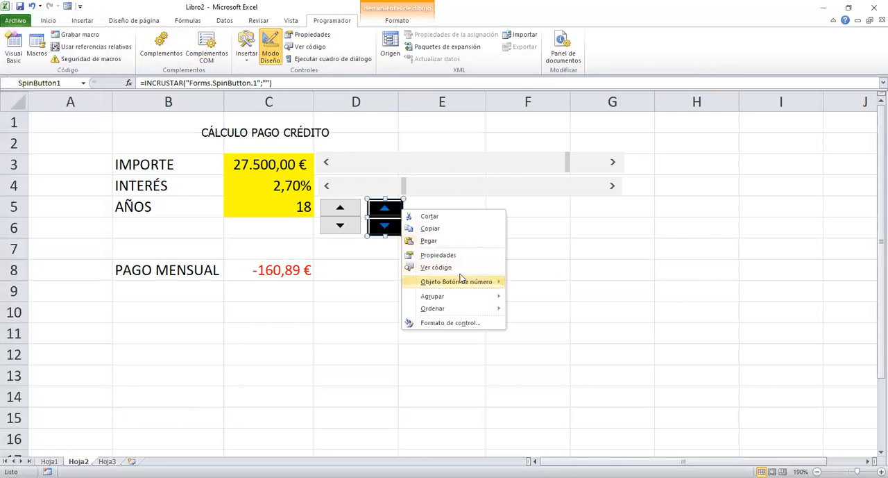
{"action": "left_click", "coordinate": [445, 267]}
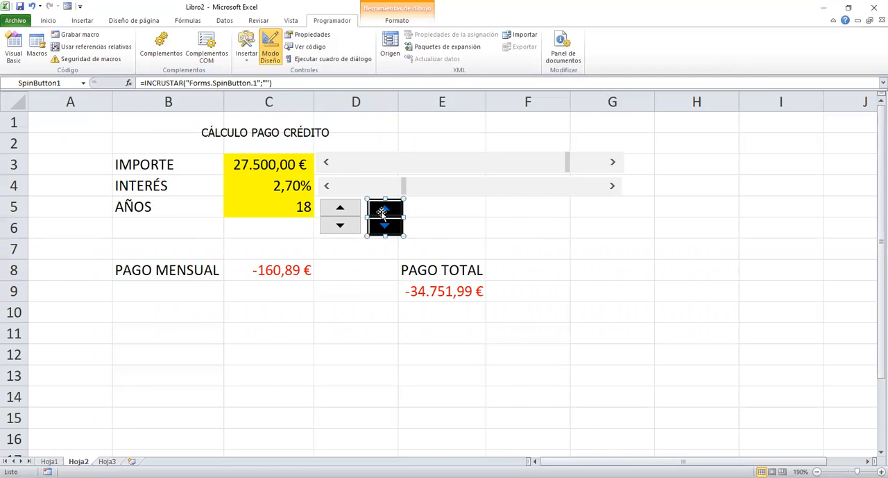
{"action": "key", "text": "Delete"}
{"action": "left_click", "coordinate": [507, 249]}
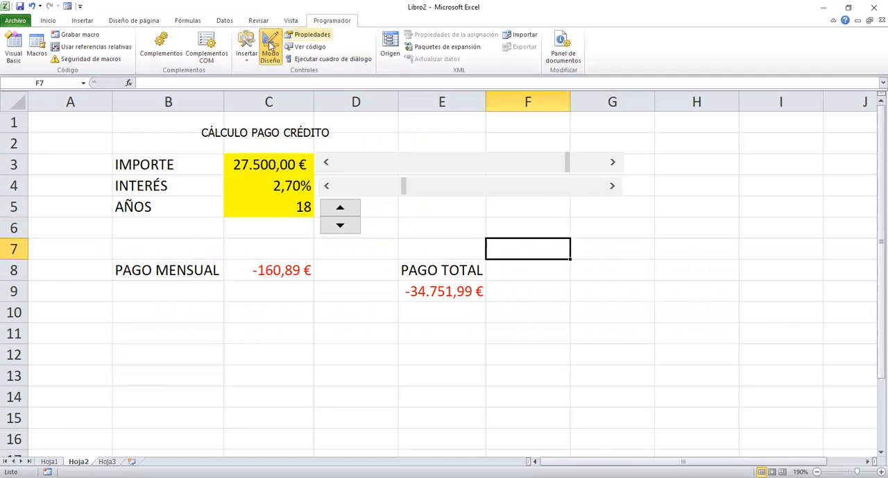
Insert a form-control button over about G6:H7 without assigning a macro, and delete it.
{"action": "left_click", "coordinate": [247, 56]}
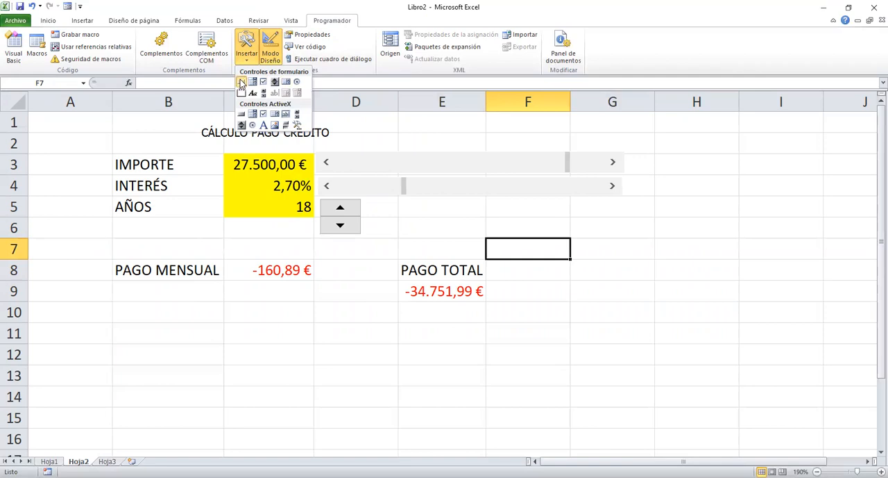
{"action": "left_click_drag", "start_coordinate": [573, 214], "coordinate": [688, 259]}
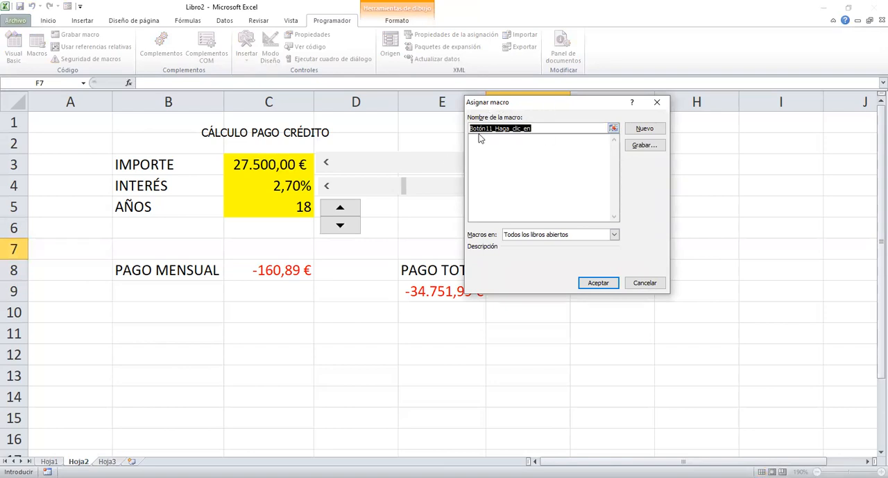
{"action": "left_click", "coordinate": [645, 282]}
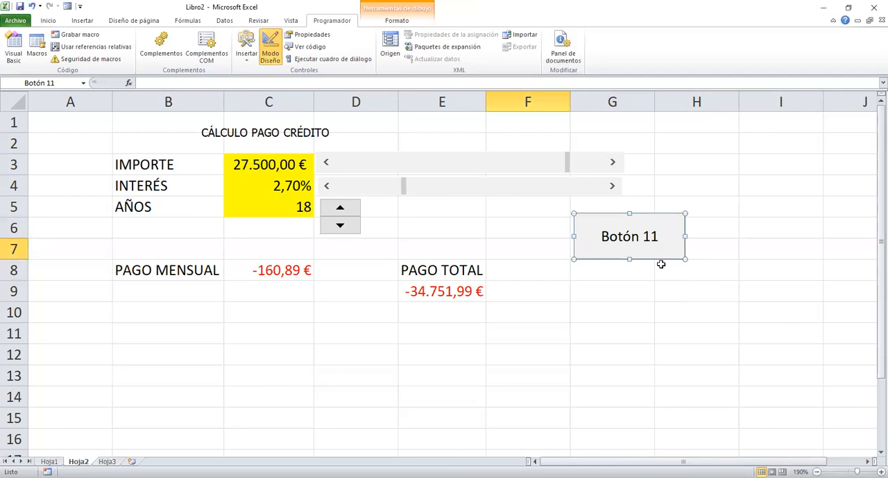
{"action": "key", "text": "Delete"}
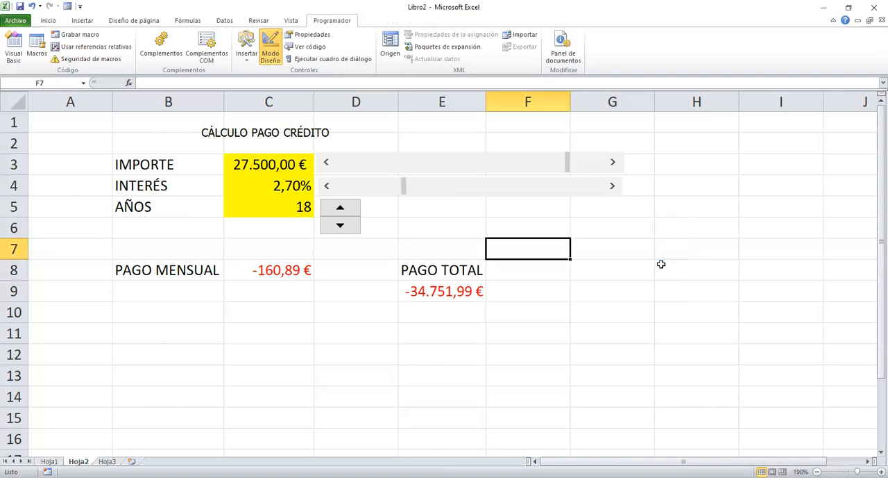
On sheet Hoja3, fill the range A1:F14 with the colour Aguamarina, Énfasis 5, Claro 40%.
{"action": "left_click", "coordinate": [107, 461]}
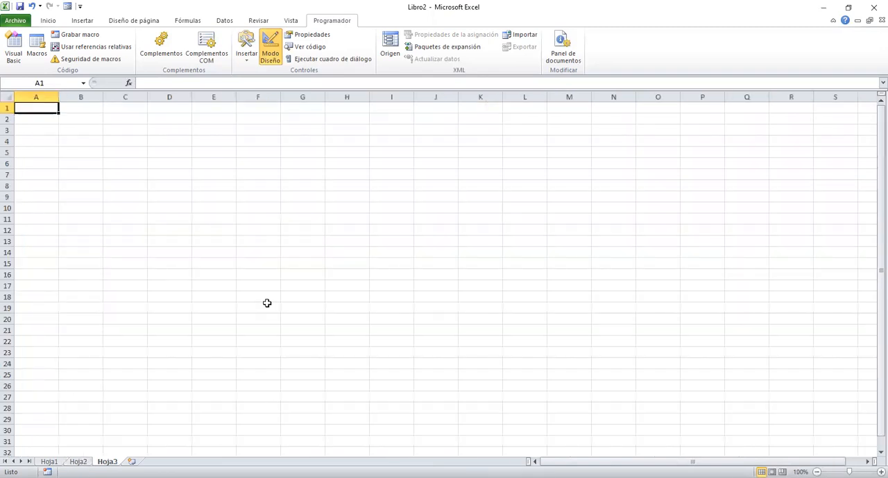
{"action": "scroll", "coordinate": [563, 273], "scroll_direction": "up", "scroll_amount": 6, "text": "ctrl"}
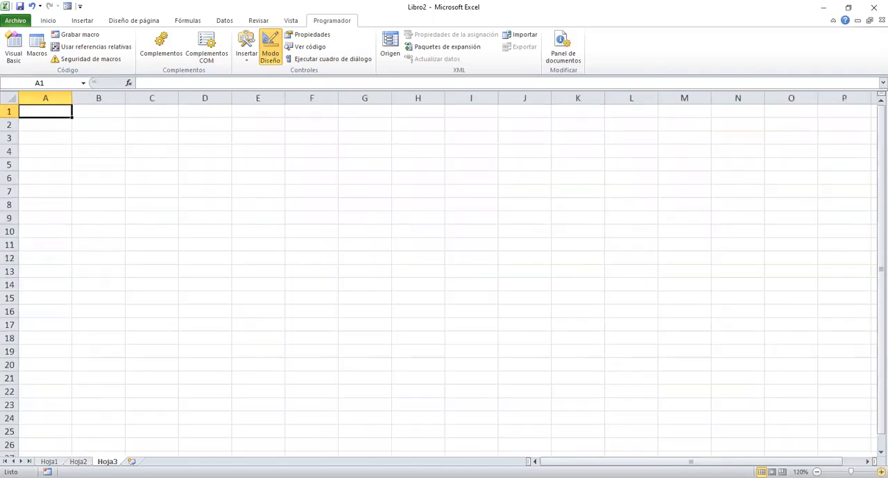
{"action": "left_click", "coordinate": [564, 272]}
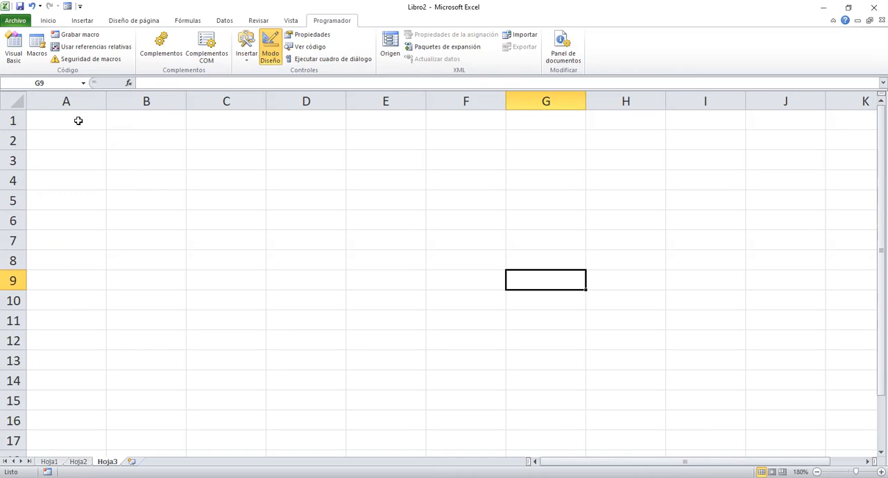
{"action": "left_click_drag", "start_coordinate": [77, 121], "coordinate": [465, 375]}
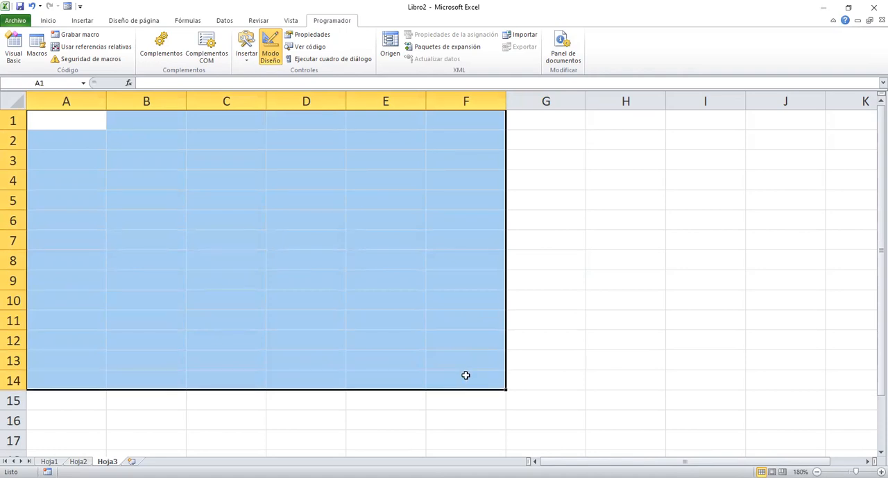
{"action": "left_click", "coordinate": [48, 20]}
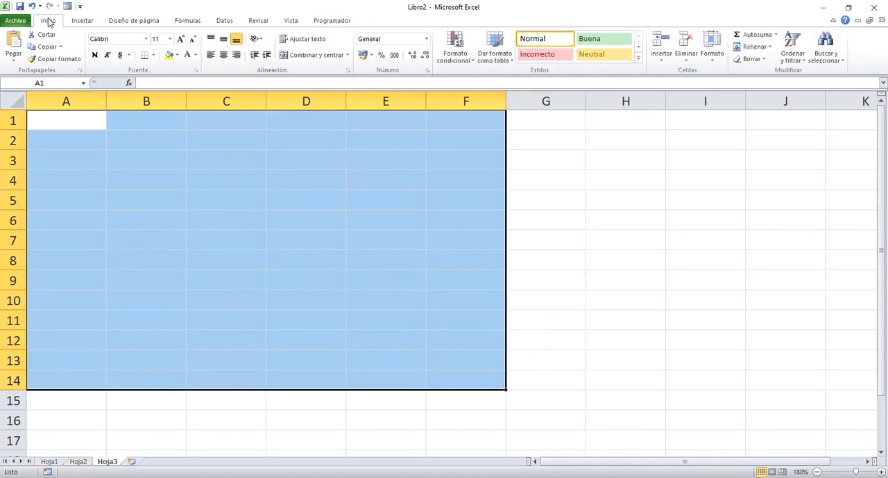
{"action": "left_click", "coordinate": [176, 57]}
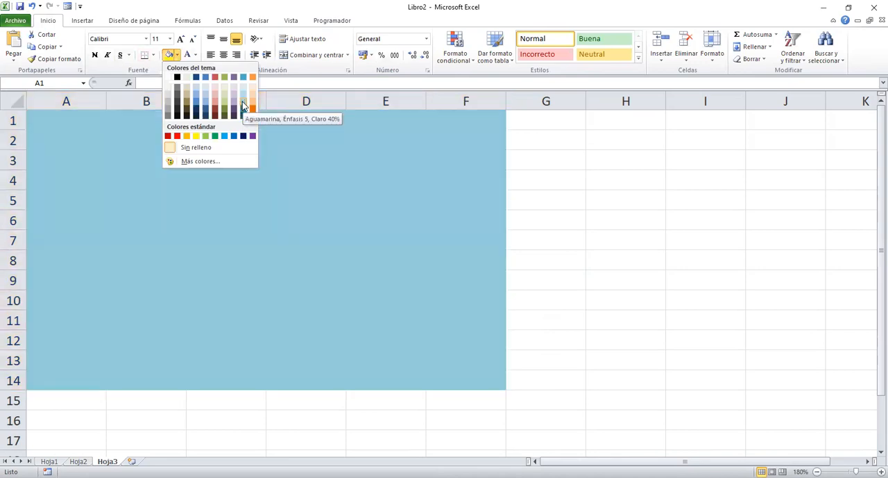
{"action": "left_click", "coordinate": [243, 104]}
{"action": "left_click", "coordinate": [287, 160]}
Enter the title EMPRESA in A1 and merge and centre it across A1:F1.
{"action": "left_click", "coordinate": [83, 116]}
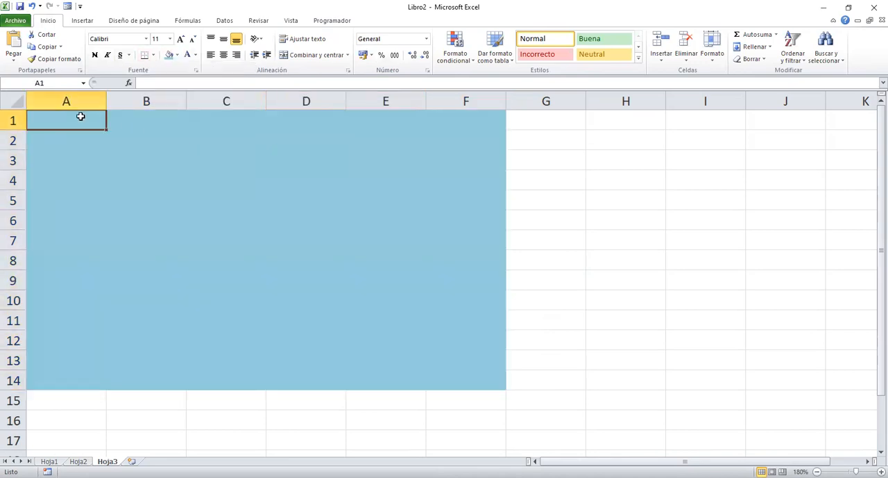
{"action": "type", "text": "EMPRESA"}
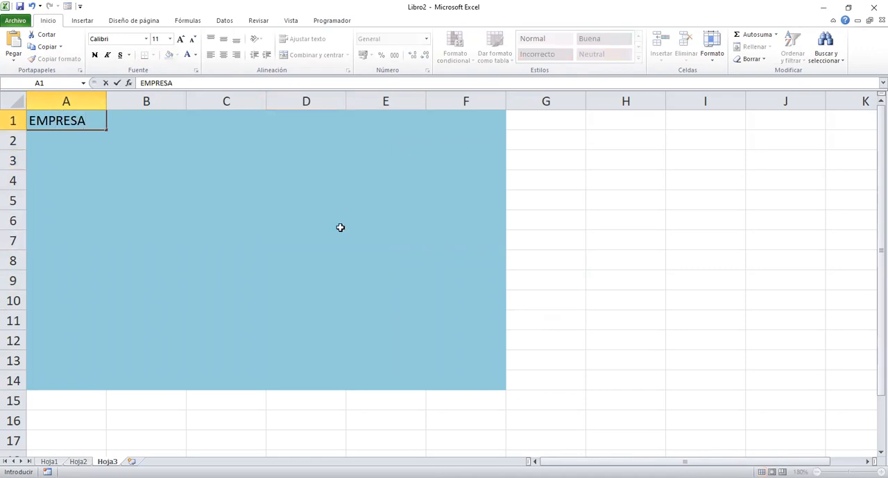
{"action": "left_click", "coordinate": [283, 235]}
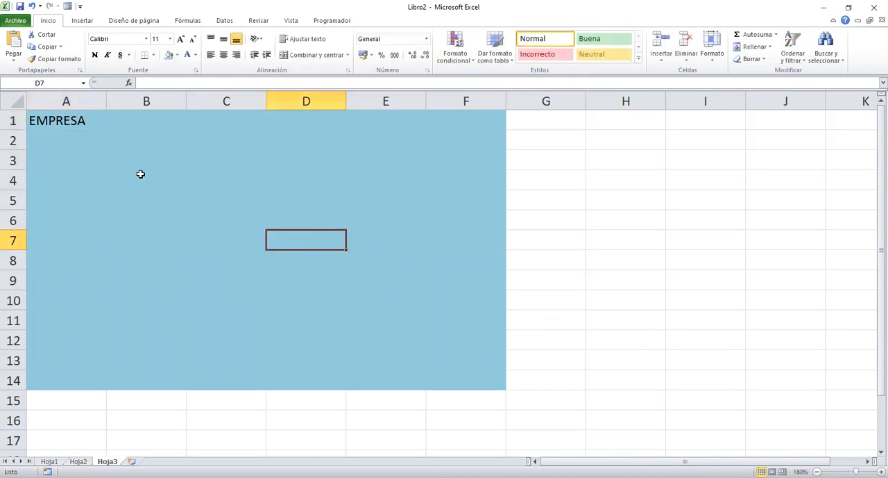
{"action": "left_click_drag", "start_coordinate": [66, 121], "coordinate": [457, 125]}
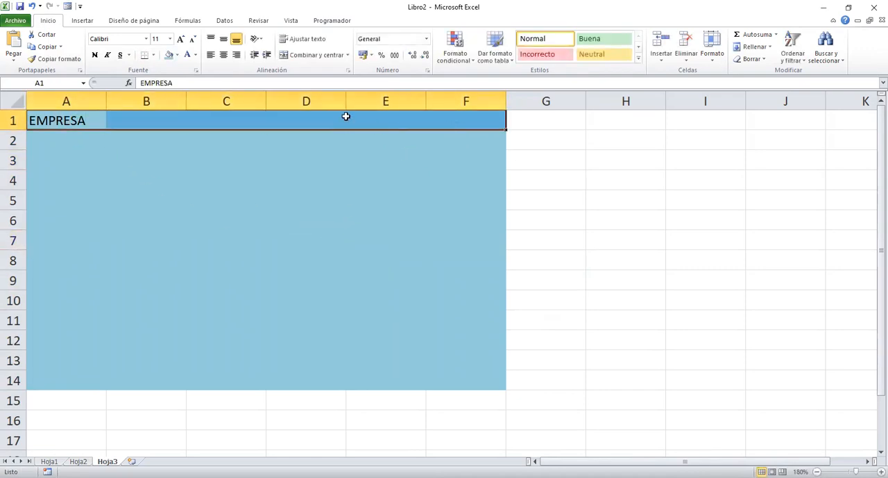
{"action": "left_click", "coordinate": [322, 58]}
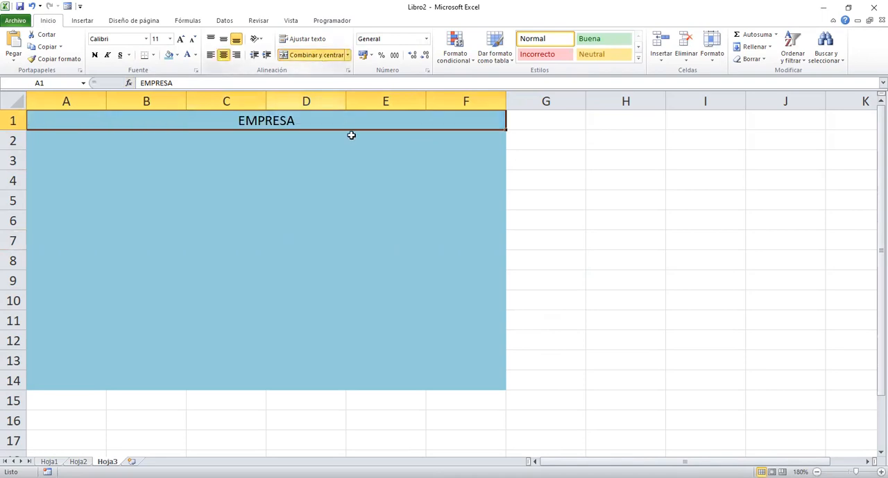
Format the EMPRESA title in Berlin Sans FB Demi, dark red, size 36.
{"action": "left_click", "coordinate": [146, 39]}
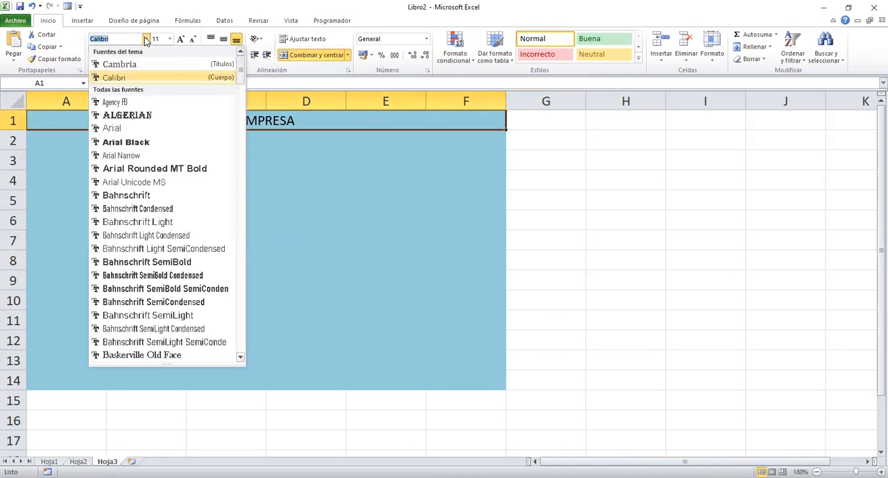
{"action": "scroll", "coordinate": [264, 208], "scroll_direction": "down", "scroll_amount": 6}
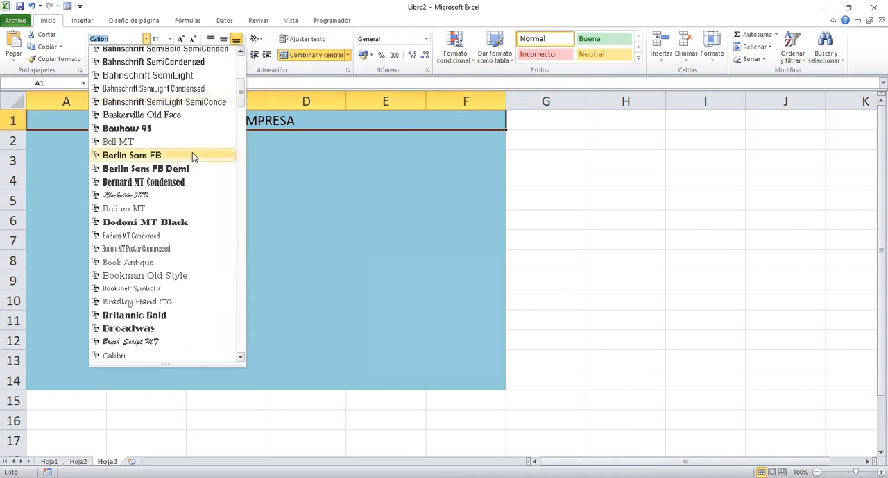
{"action": "left_click", "coordinate": [172, 168]}
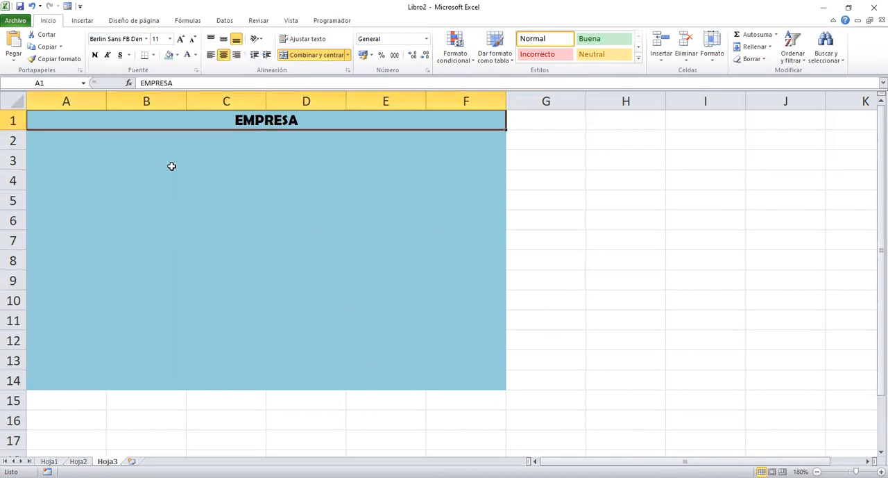
{"action": "left_click", "coordinate": [197, 55]}
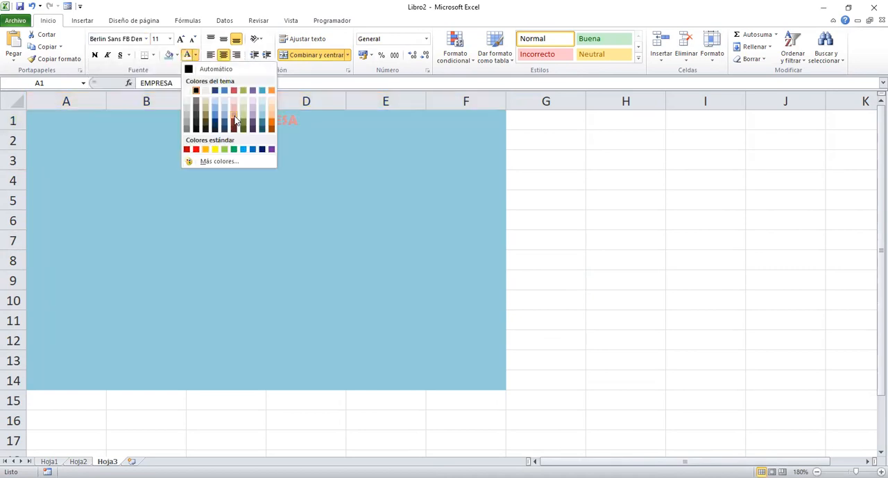
{"action": "left_click", "coordinate": [234, 122]}
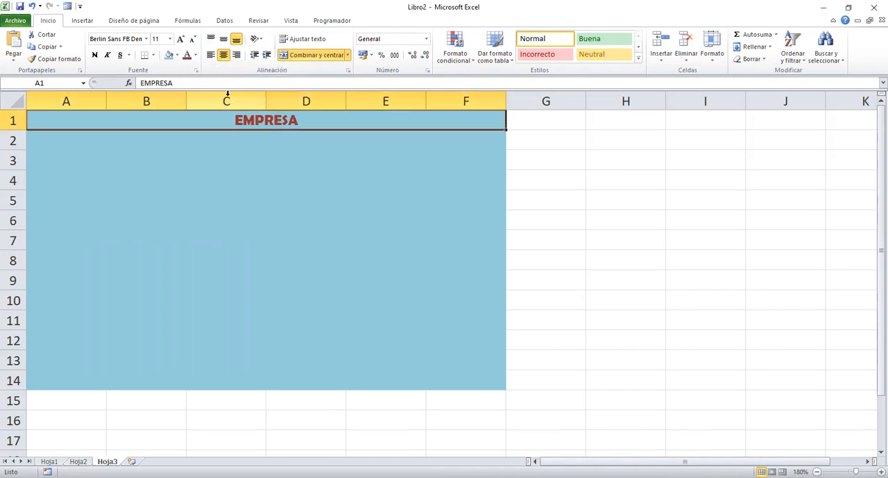
{"action": "left_click", "coordinate": [170, 39]}
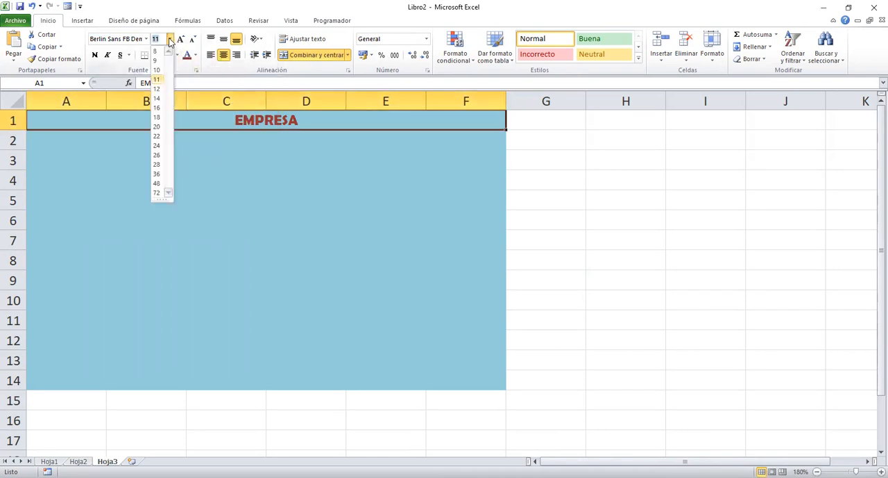
{"action": "left_click", "coordinate": [158, 174]}
Apply all borders to the range A2:F14 and centre its cells horizontally.
{"action": "left_click_drag", "start_coordinate": [66, 178], "coordinate": [466, 414]}
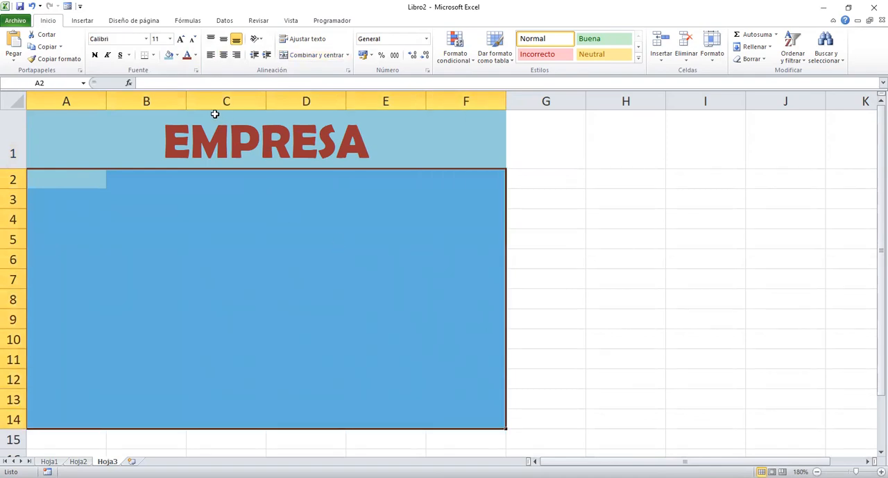
{"action": "left_click", "coordinate": [153, 55]}
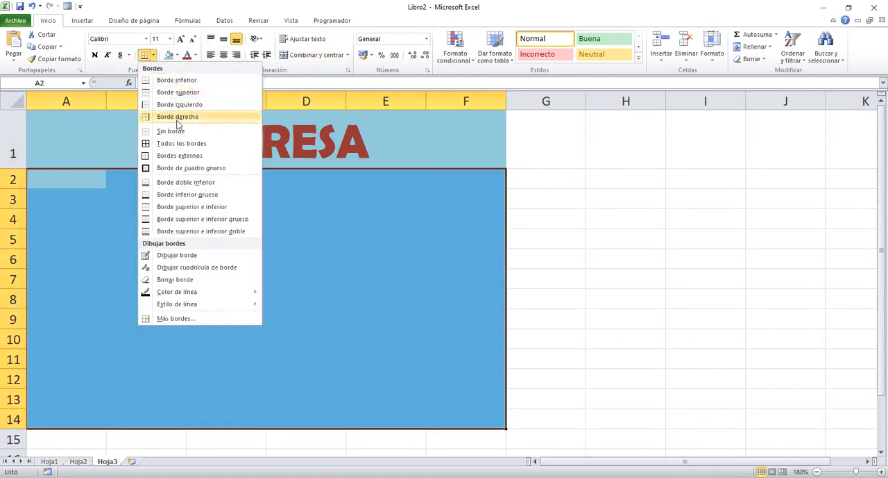
{"action": "left_click", "coordinate": [187, 148]}
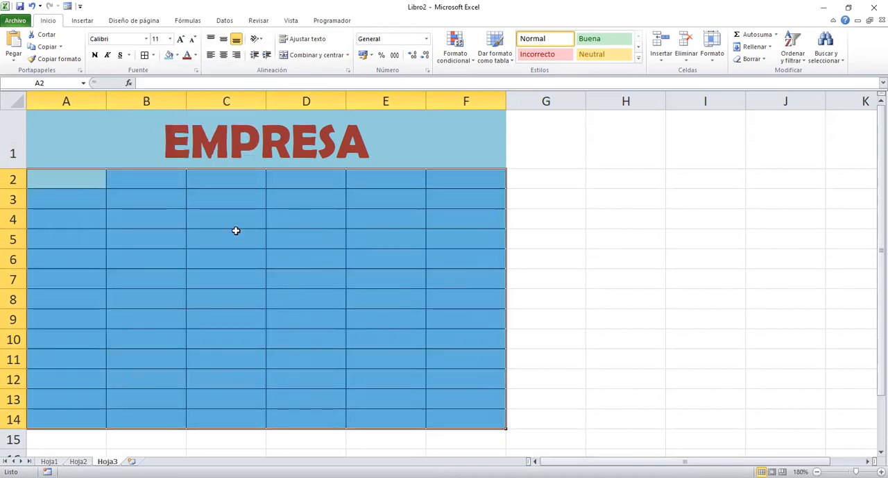
{"action": "left_click", "coordinate": [224, 58]}
{"action": "left_click", "coordinate": [232, 277]}
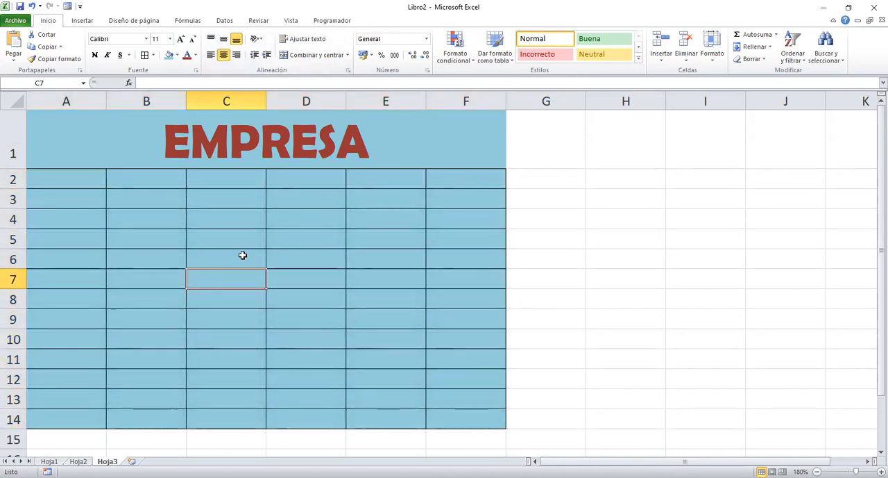
Undo the borders, title formatting, merge, EMPRESA text and fill so that sheet Hoja3 is blank again.
{"action": "key", "text": "ctrl+z"}
{"action": "key", "text": "ctrl+z"}
{"action": "key", "text": "ctrl+z"}
{"action": "key", "text": "ctrl+z"}
{"action": "key", "text": "ctrl+z"}
{"action": "key", "text": "ctrl+z"}
{"action": "key", "text": "ctrl+z"}
{"action": "key", "text": "ctrl+z"}
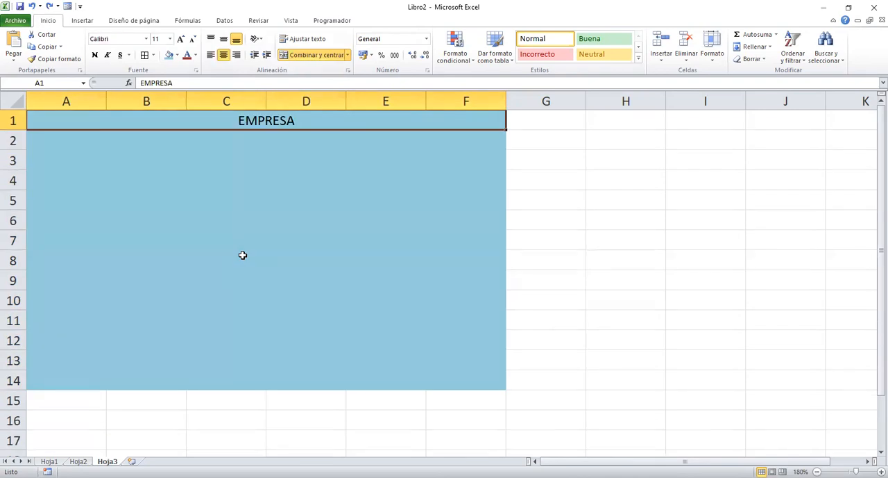
{"action": "key", "text": "ctrl+z"}
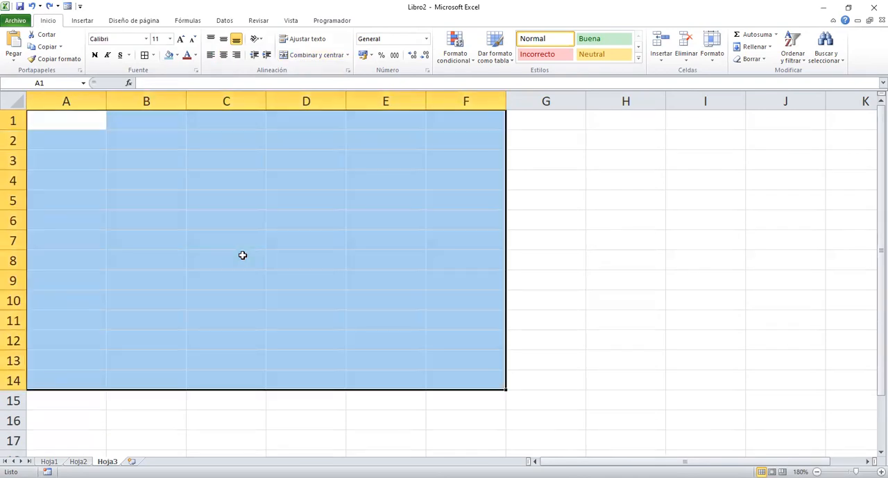
{"action": "left_click", "coordinate": [242, 254]}
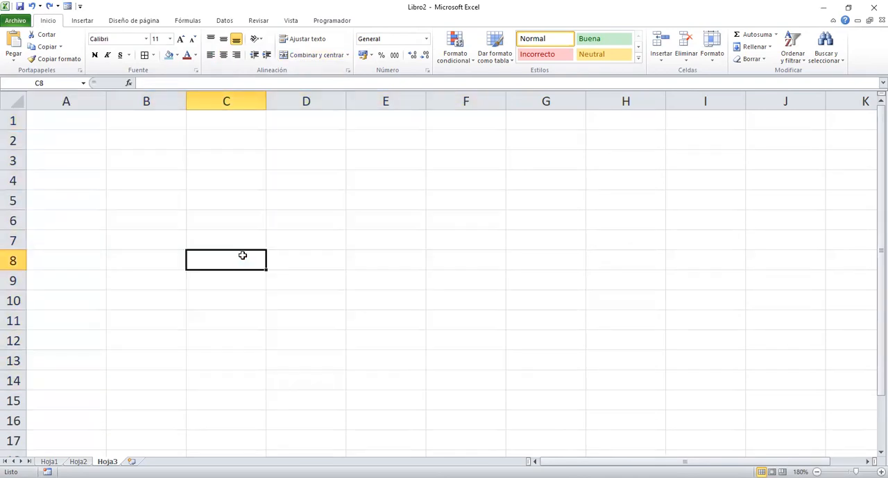
Start recording a macro named FORMATO, stored in this workbook.
{"action": "left_click", "coordinate": [340, 22]}
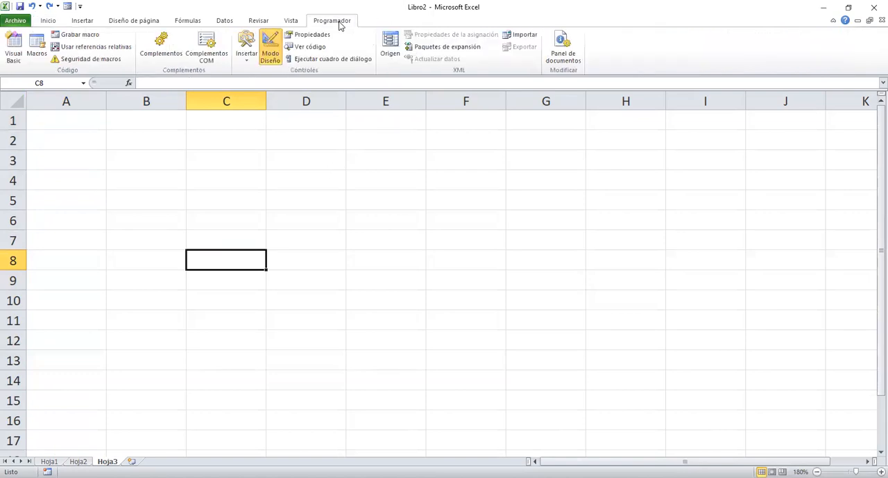
{"action": "left_click", "coordinate": [81, 36]}
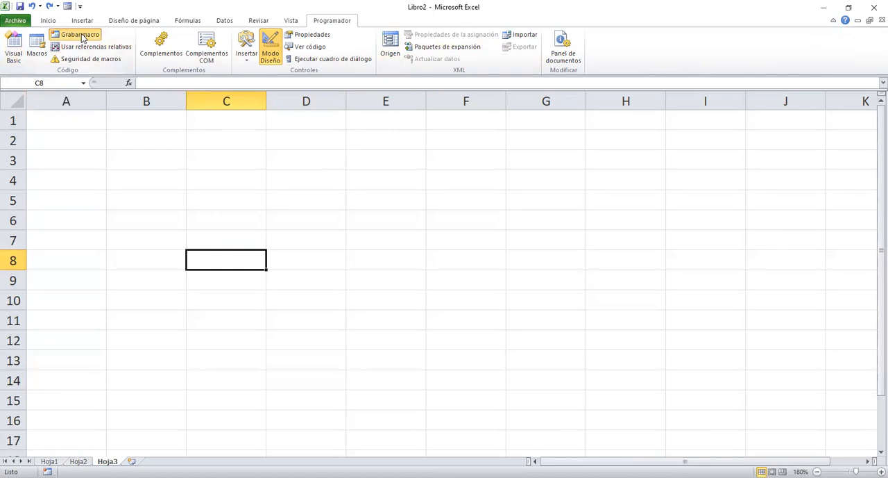
{"action": "type", "text": "FORMATO"}
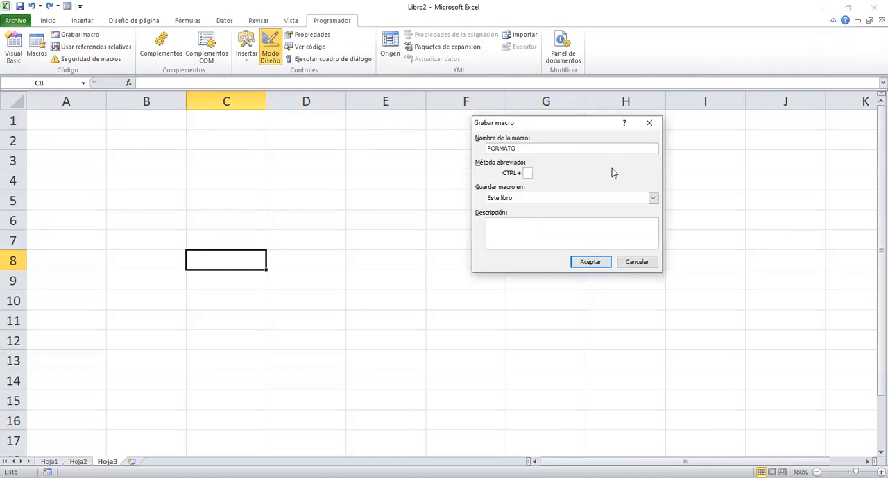
{"action": "left_click", "coordinate": [591, 261]}
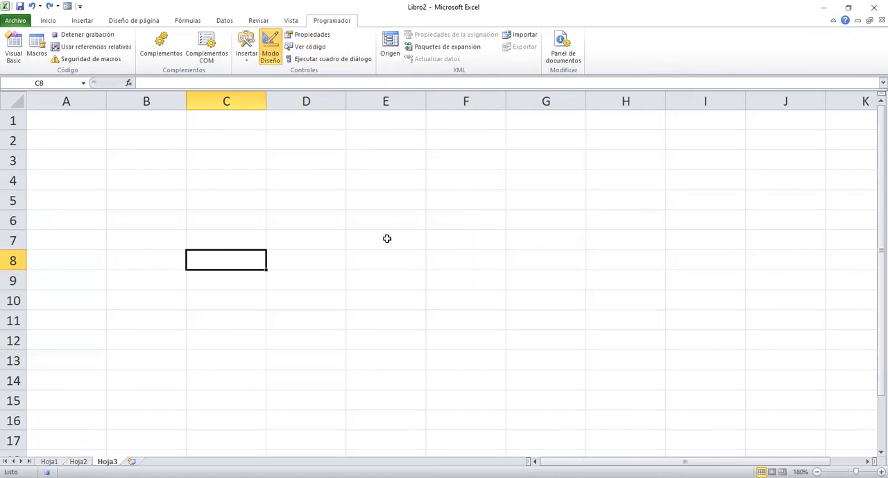
Fill the range A1:F15 with the light aqua theme colour.
{"action": "left_click_drag", "start_coordinate": [74, 120], "coordinate": [499, 396]}
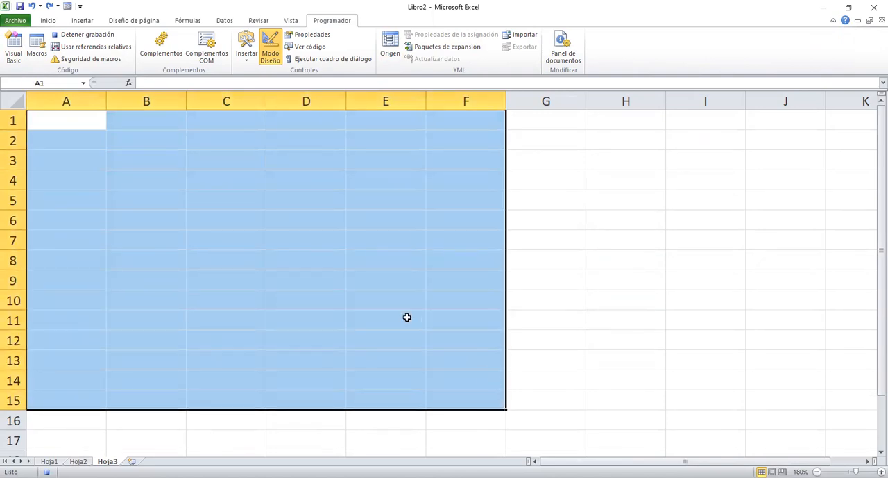
{"action": "left_click", "coordinate": [47, 21]}
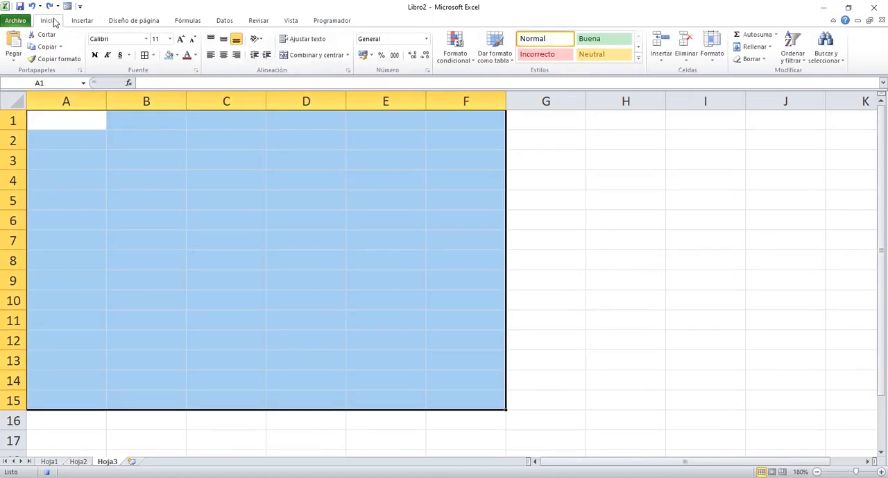
{"action": "left_click", "coordinate": [168, 55]}
{"action": "left_click", "coordinate": [277, 191]}
Enter the title EMPRESA in A1 and merge and centre it across A1:F1.
{"action": "left_click", "coordinate": [84, 116]}
{"action": "type", "text": "EMPRESA"}
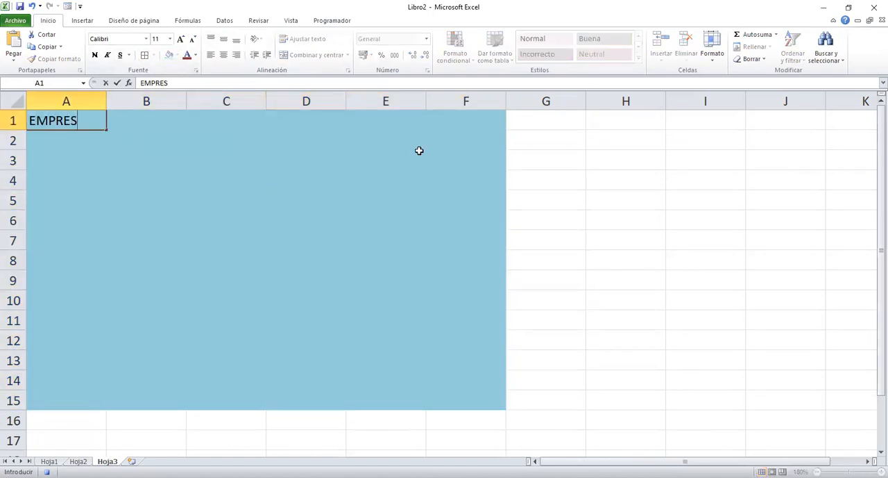
{"action": "left_click", "coordinate": [341, 214]}
{"action": "left_click_drag", "start_coordinate": [70, 121], "coordinate": [440, 119]}
{"action": "left_click", "coordinate": [316, 54]}
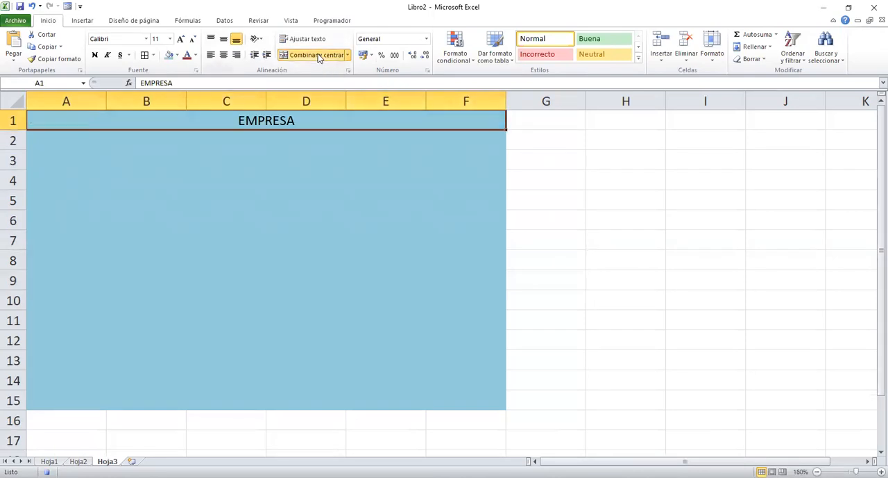
Format the EMPRESA title in dark red Cooper Black at size 36.
{"action": "left_click", "coordinate": [186, 54]}
{"action": "left_click", "coordinate": [146, 39]}
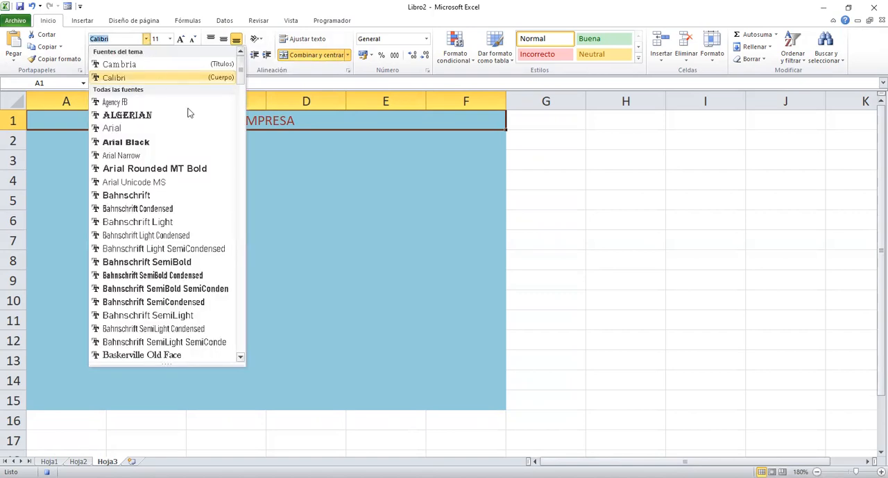
{"action": "scroll", "coordinate": [234, 160], "scroll_direction": "down", "scroll_amount": 5}
{"action": "scroll", "coordinate": [235, 159], "scroll_direction": "down", "scroll_amount": 14}
{"action": "left_click_drag", "start_coordinate": [241, 159], "coordinate": [244, 142]}
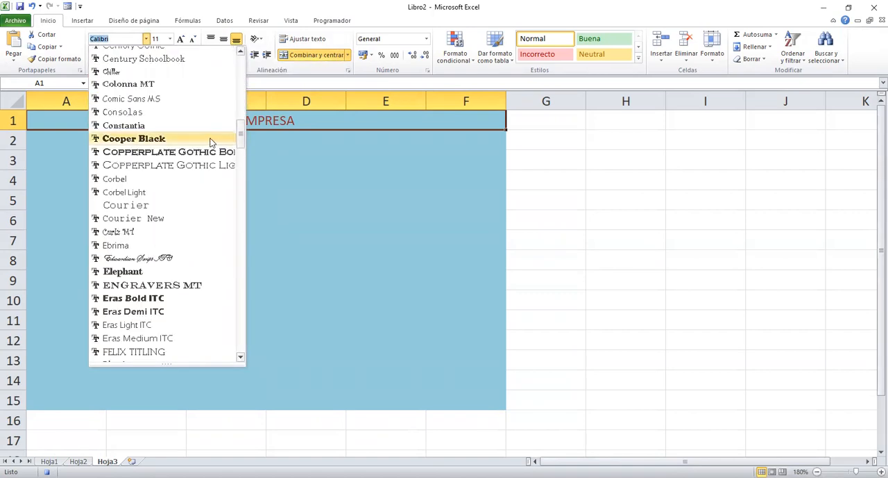
{"action": "left_click", "coordinate": [211, 139]}
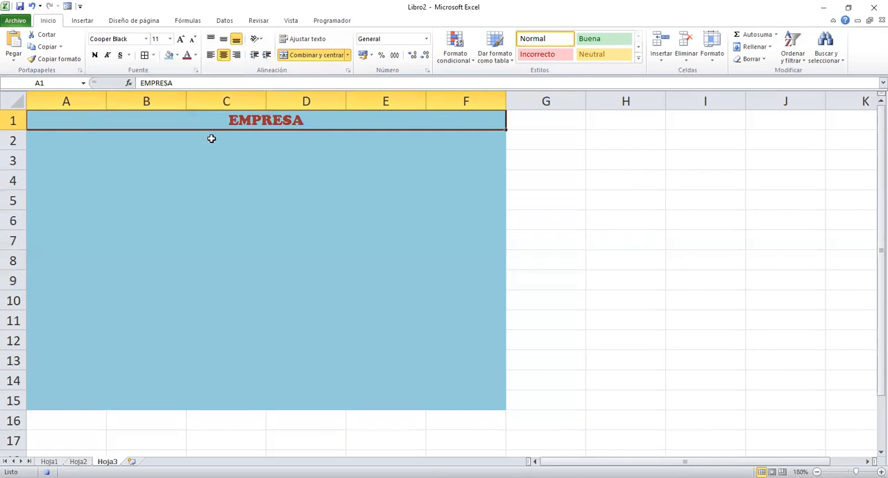
{"action": "left_click", "coordinate": [170, 38]}
{"action": "left_click", "coordinate": [157, 173]}
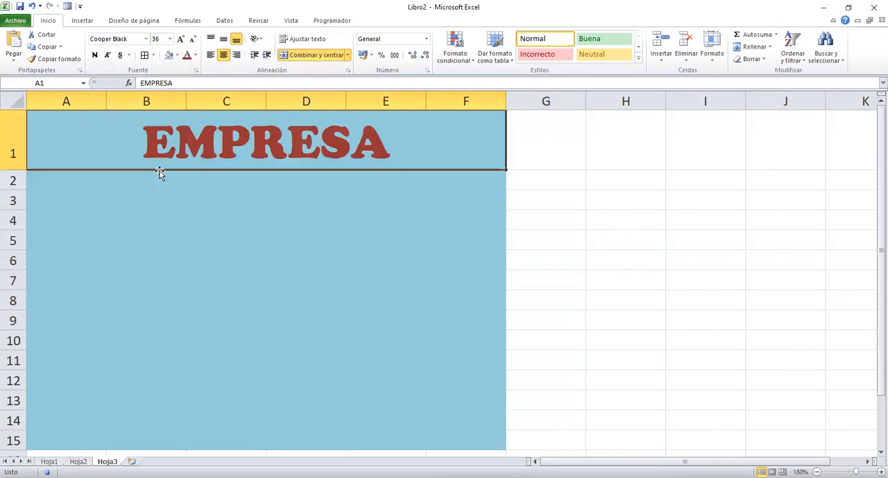
Apply all borders to the range A2:F15 and centre its cells horizontally.
{"action": "left_click_drag", "start_coordinate": [69, 182], "coordinate": [452, 435]}
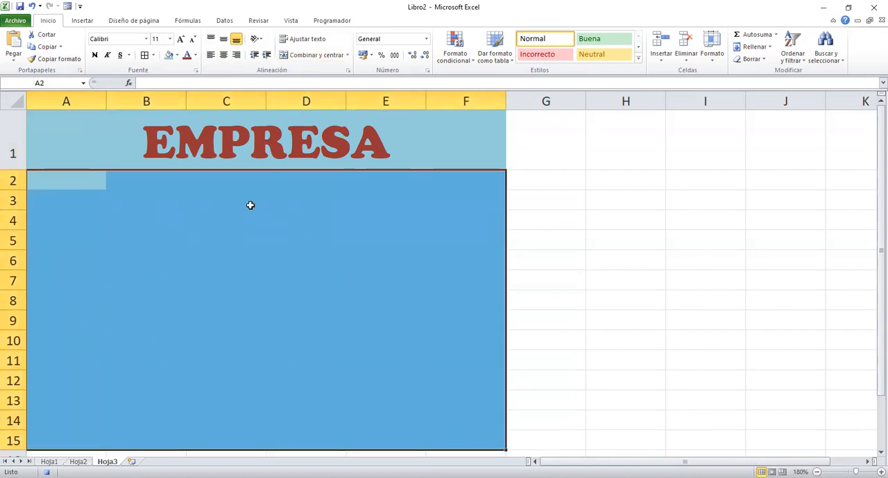
{"action": "left_click", "coordinate": [145, 54]}
{"action": "left_click", "coordinate": [223, 55]}
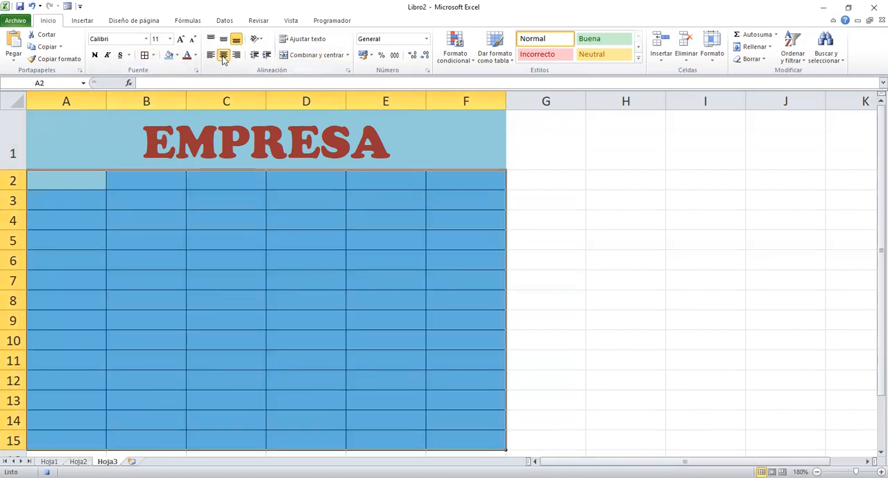
{"action": "left_click", "coordinate": [244, 220]}
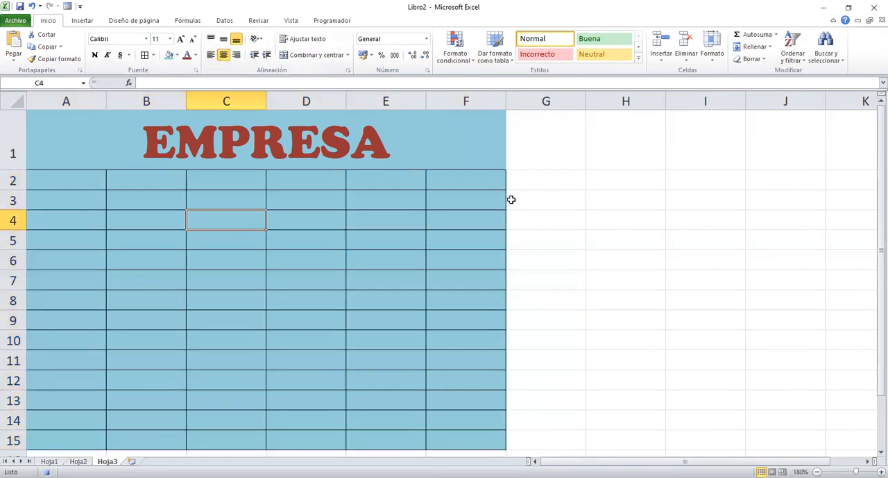
Stop recording the FORMATO macro.
{"action": "left_click", "coordinate": [324, 20]}
{"action": "left_click", "coordinate": [80, 36]}
{"action": "left_click", "coordinate": [368, 296]}
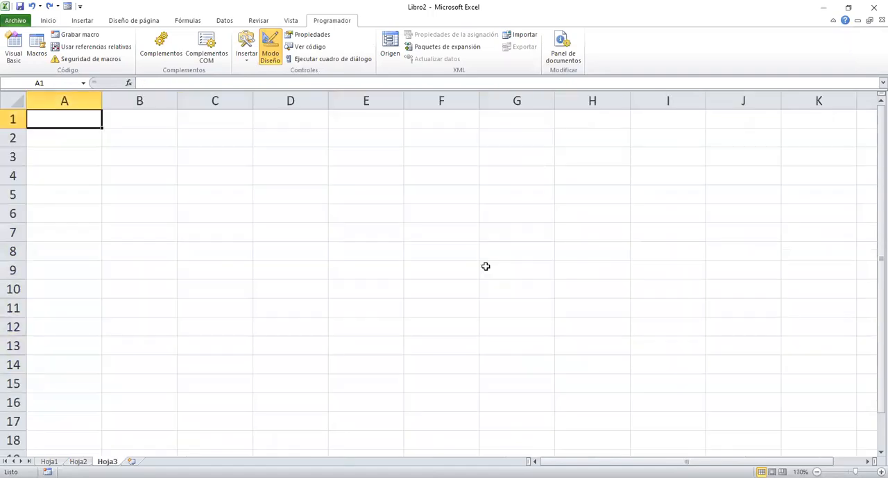
Draw a form control button over columns H and I near row 2 and assign it the FORMATO macro.
{"action": "left_click", "coordinate": [364, 216]}
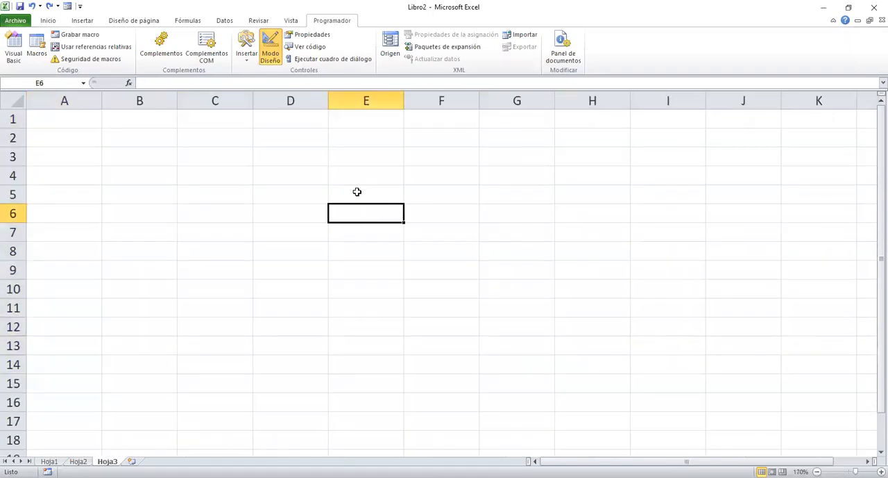
{"action": "left_click", "coordinate": [247, 52]}
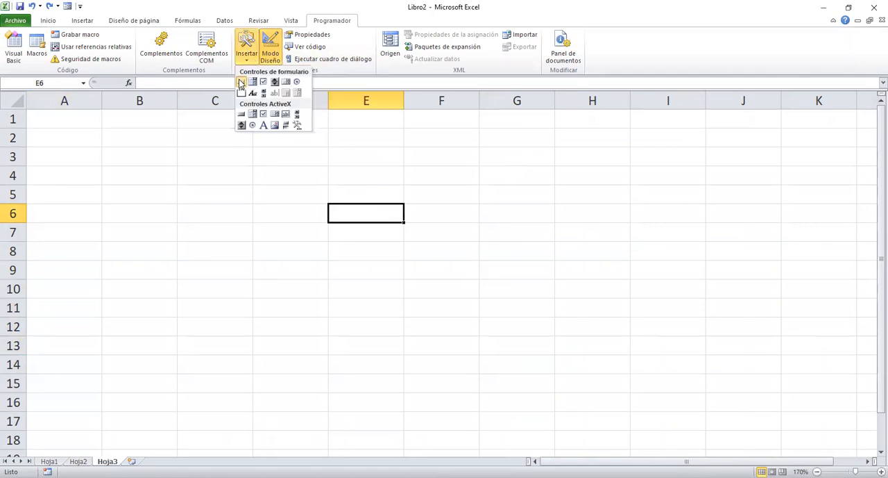
{"action": "left_click", "coordinate": [241, 80]}
{"action": "left_click_drag", "start_coordinate": [593, 124], "coordinate": [660, 149]}
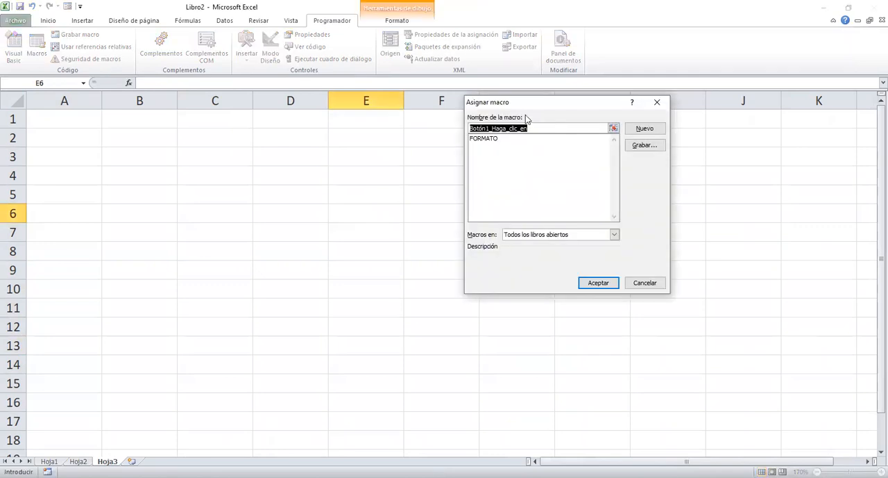
{"action": "left_click", "coordinate": [490, 140]}
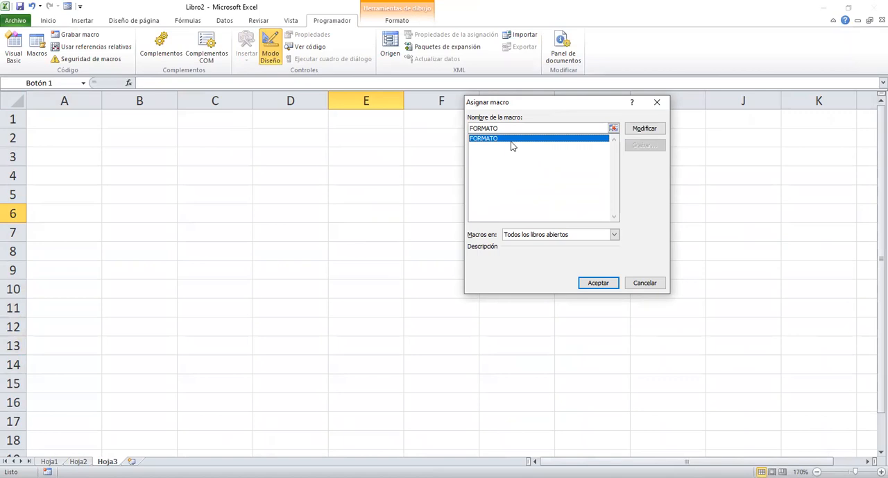
{"action": "left_click", "coordinate": [607, 282]}
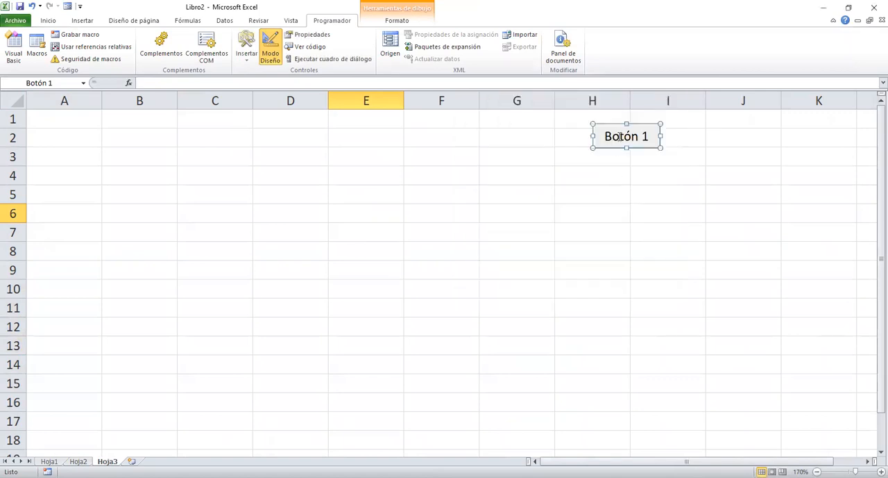
Label the button FORMATO and use it to run its macro on sheet Hoja3.
{"action": "left_click", "coordinate": [619, 136]}
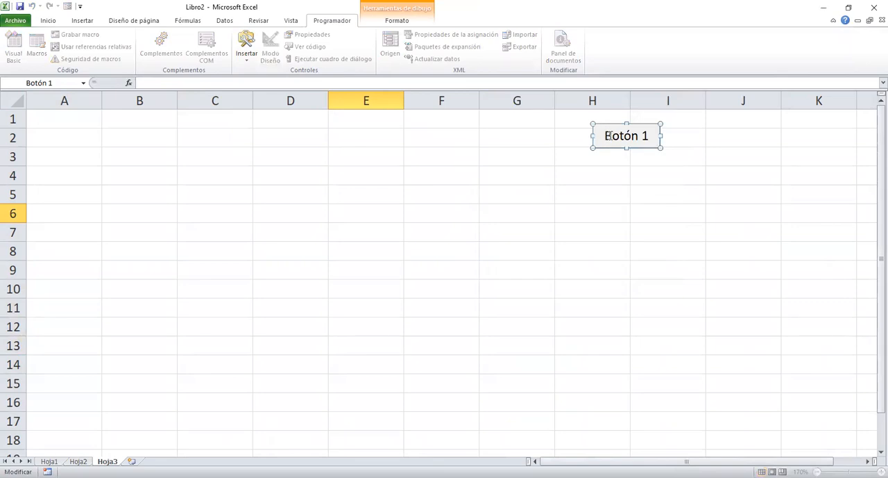
{"action": "left_click_drag", "start_coordinate": [607, 135], "coordinate": [649, 137]}
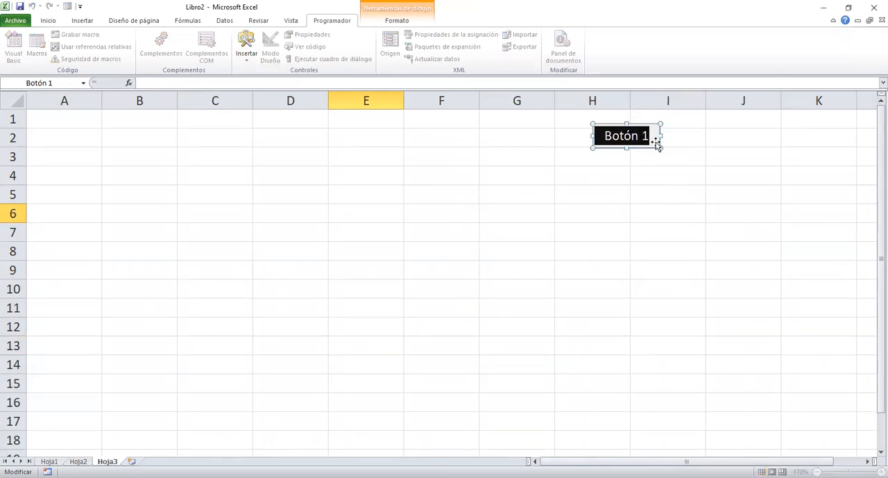
{"action": "type", "text": "FORMATO"}
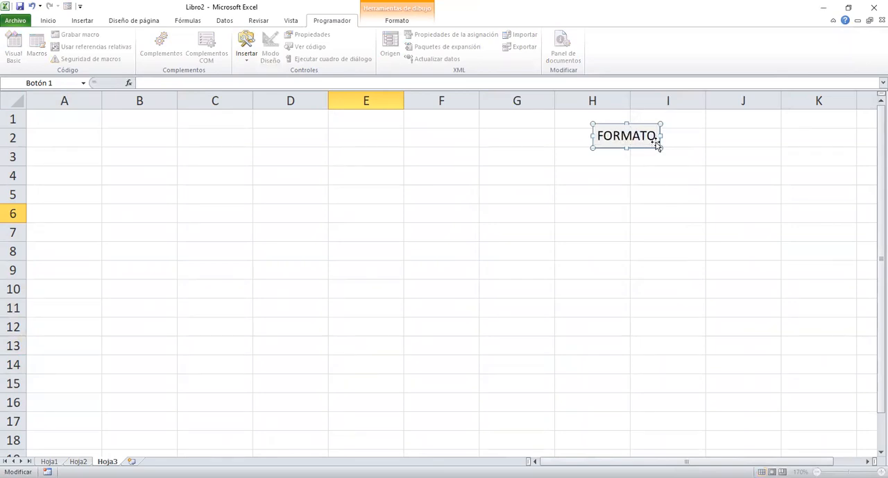
{"action": "left_click", "coordinate": [669, 192]}
{"action": "left_click", "coordinate": [635, 135]}
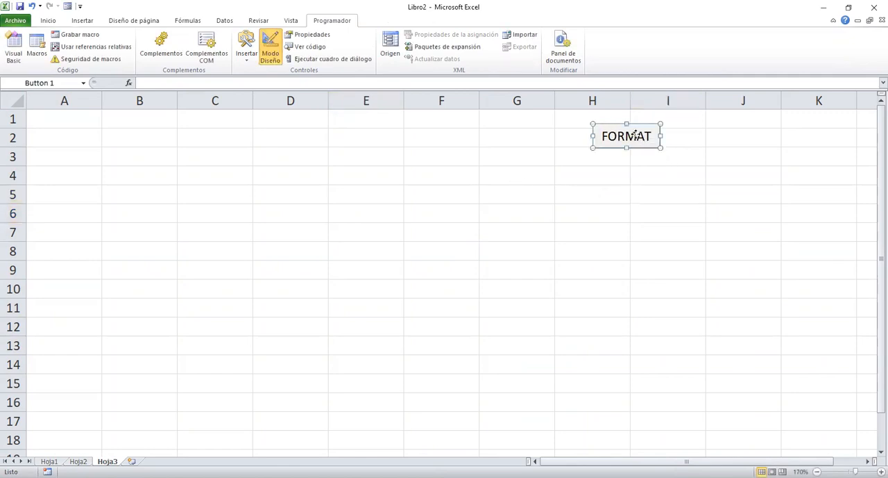
{"action": "right_click", "coordinate": [635, 135]}
{"action": "left_click", "coordinate": [674, 178]}
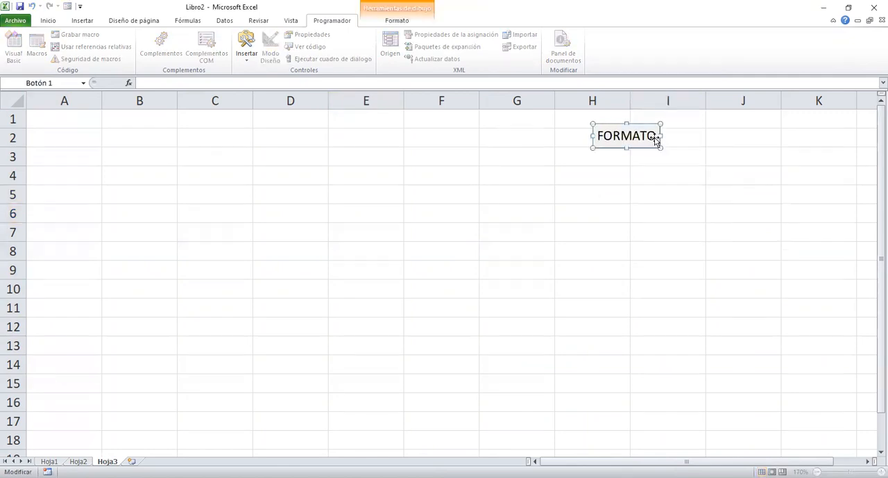
{"action": "left_click", "coordinate": [755, 198]}
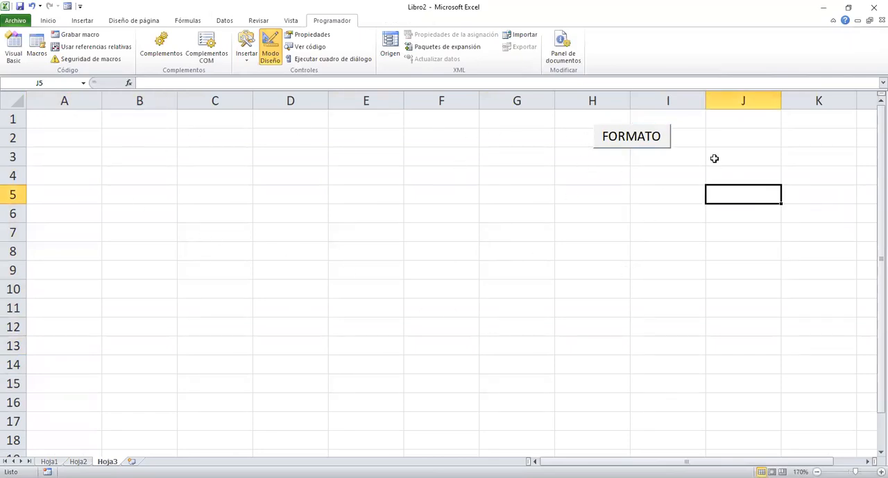
{"action": "left_click", "coordinate": [657, 139]}
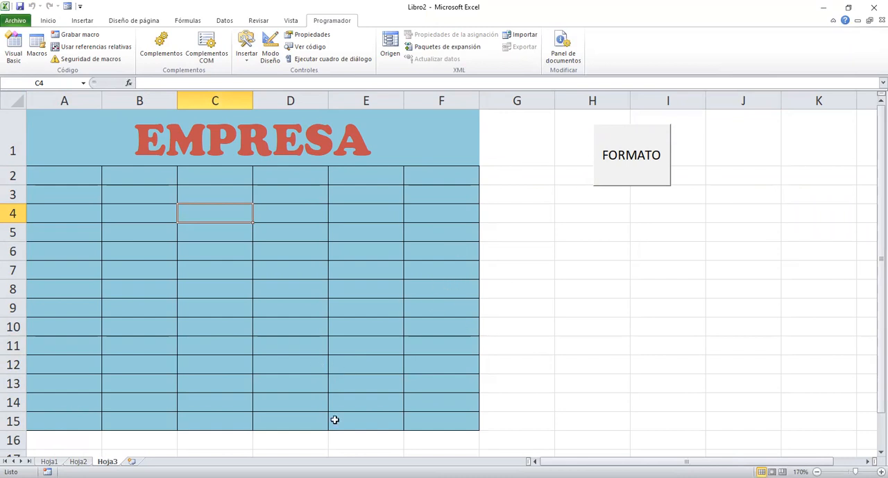
Add a new sheet Hoja4 and draw a form control button over columns M to O, assigned to the FORMATO macro.
{"action": "left_click", "coordinate": [132, 461]}
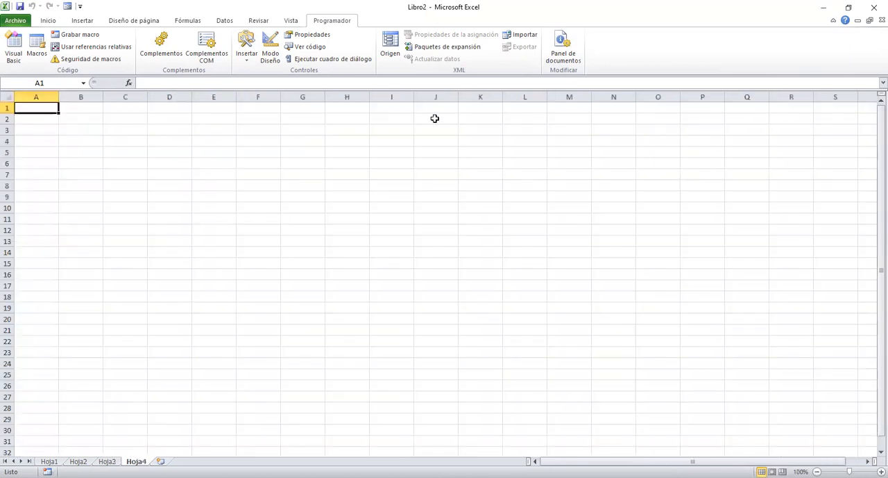
{"action": "left_click", "coordinate": [243, 63]}
{"action": "left_click", "coordinate": [242, 81]}
{"action": "left_click_drag", "start_coordinate": [558, 124], "coordinate": [656, 161]}
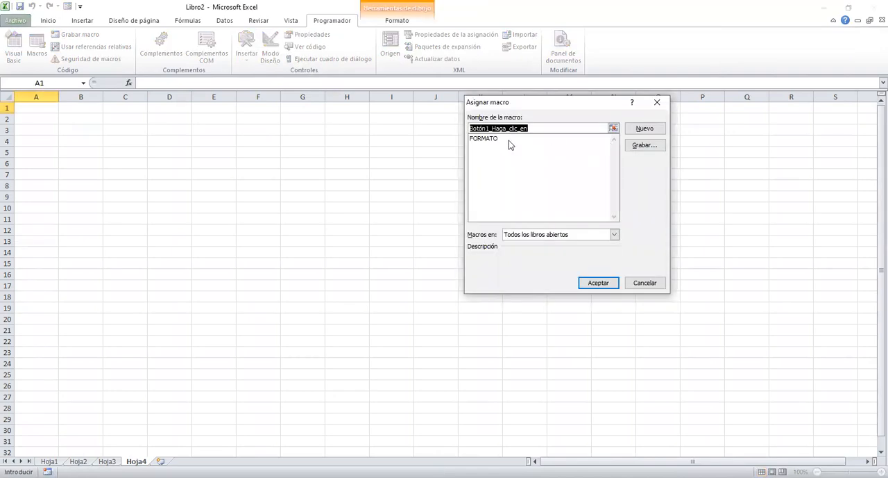
{"action": "left_click", "coordinate": [598, 283]}
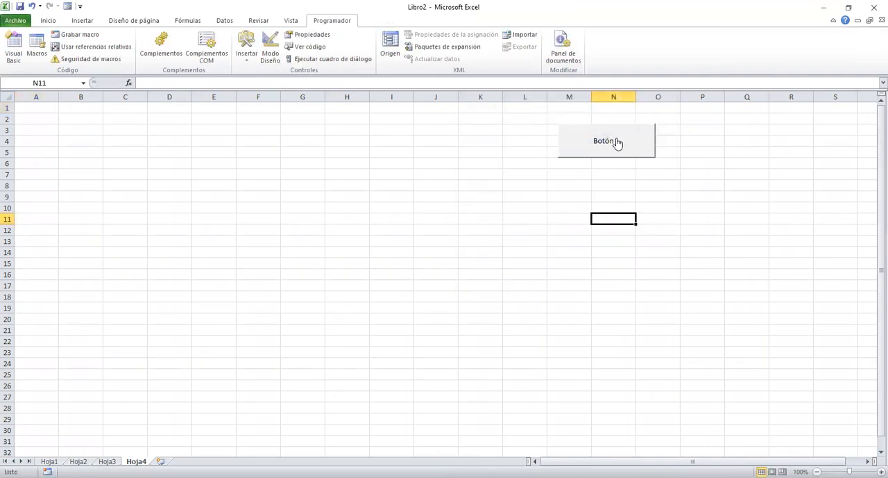
Run the FORMATO macro from the button on Hoja4 and return to sheet Hoja2.
{"action": "left_click", "coordinate": [616, 139]}
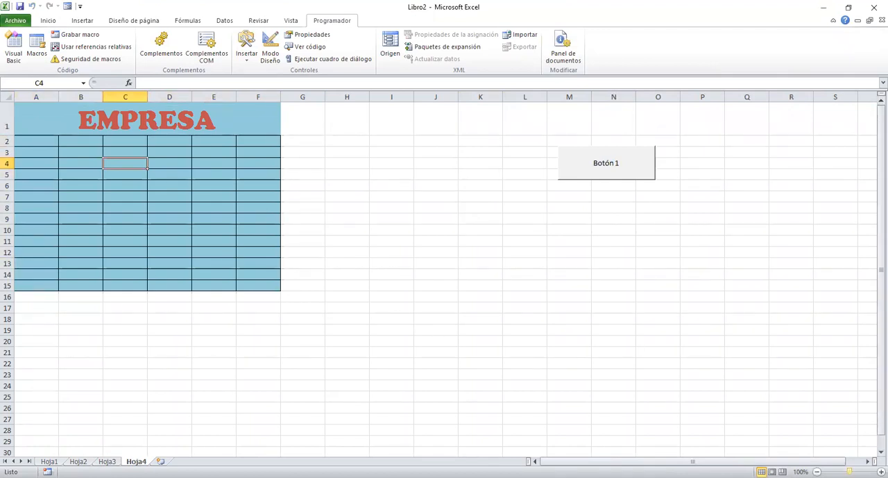
{"action": "left_click_drag", "start_coordinate": [849, 472], "coordinate": [855, 471]}
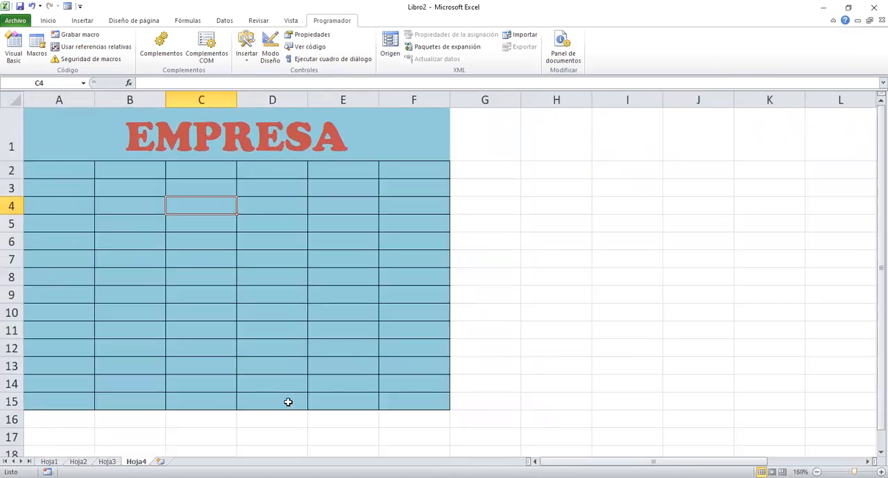
{"action": "left_click", "coordinate": [79, 461]}
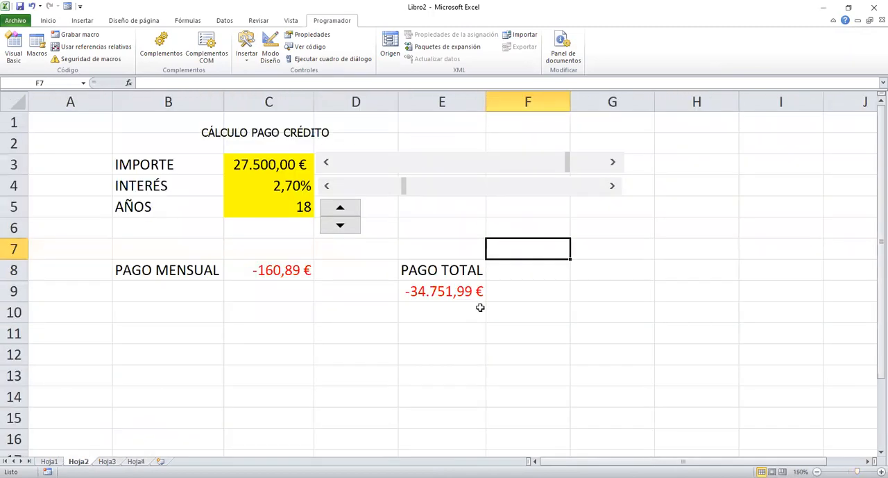